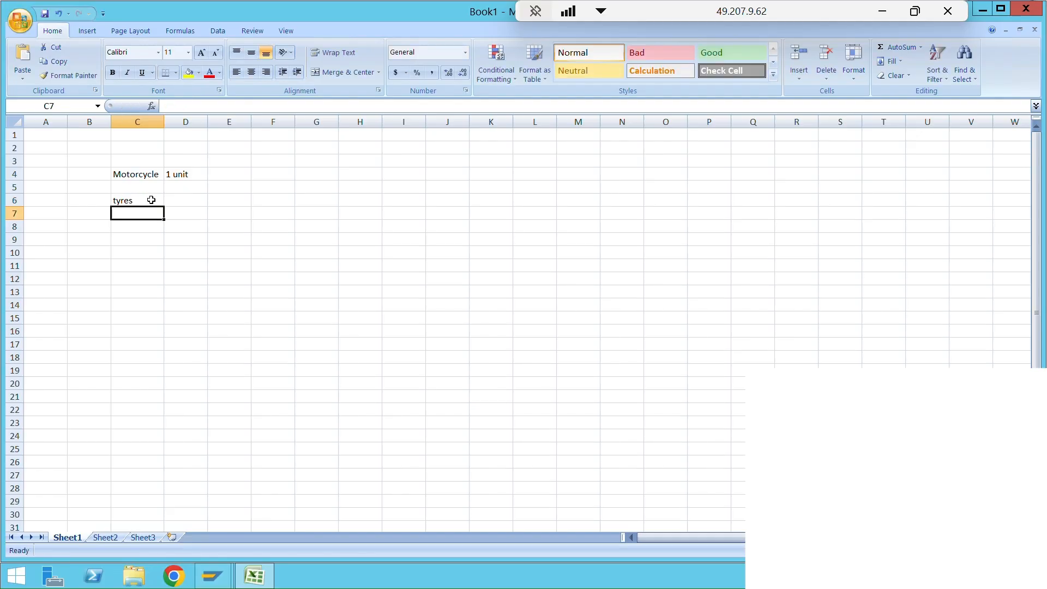
# Step: Enter a quantity of 2 for tyres in D6, and add "alloy wheels" with quantity 2 in row 7
pyautogui.click(176, 199)
pyautogui.write('2')
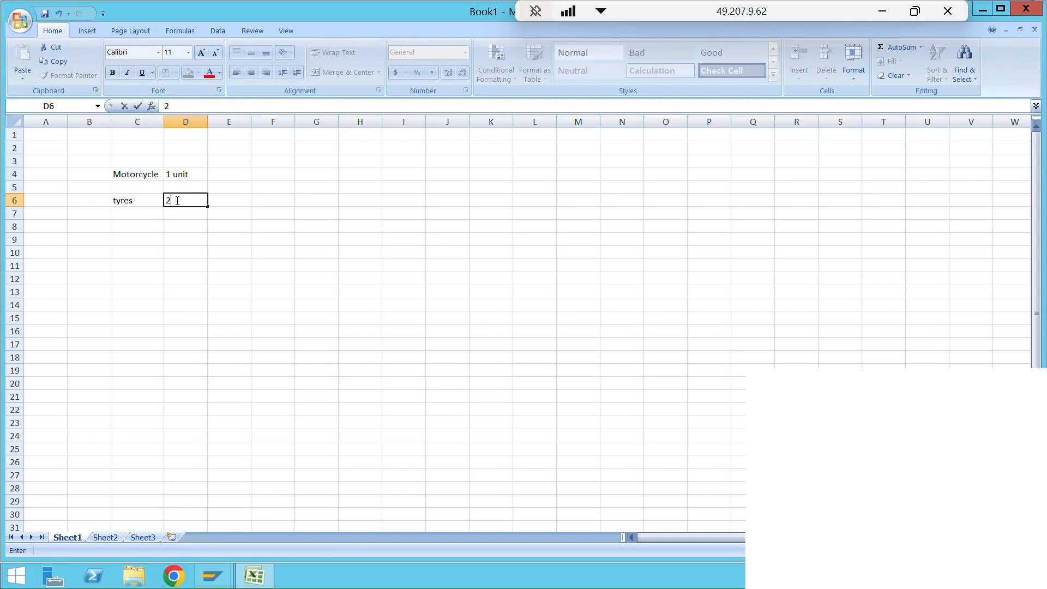
pyautogui.press('Return')
pyautogui.click(156, 211)
pyautogui.write('w')
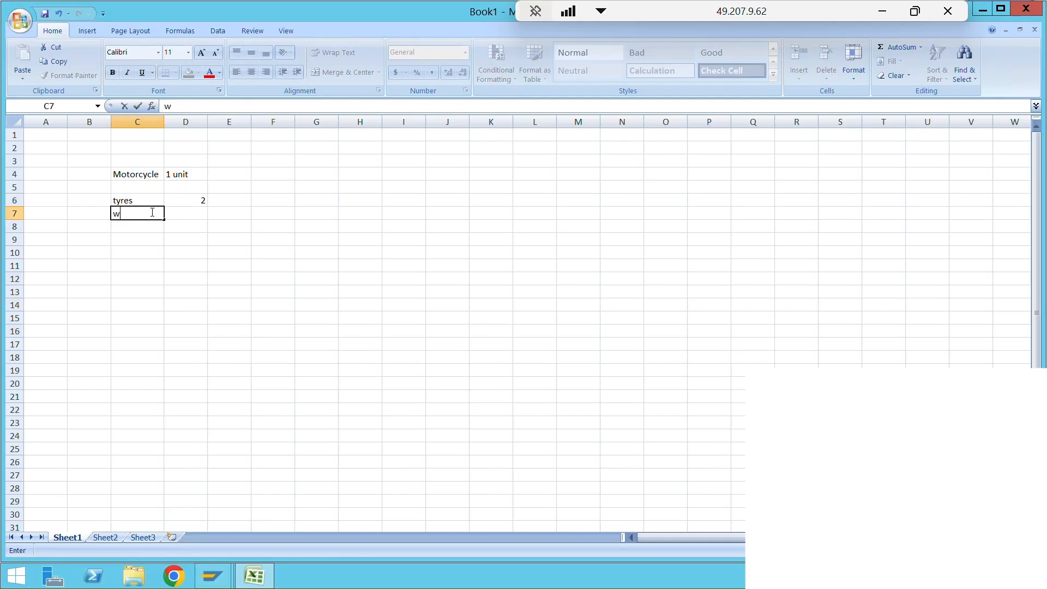
pyautogui.write('lloy whee')
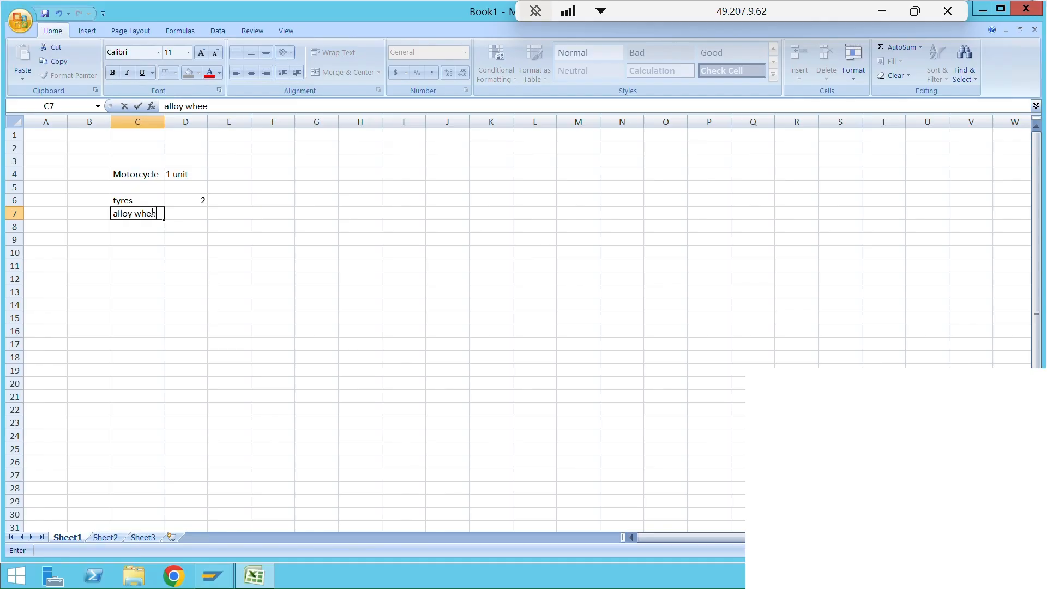
pyautogui.write('sls')
pyautogui.press('Tab')
pyautogui.write('2')
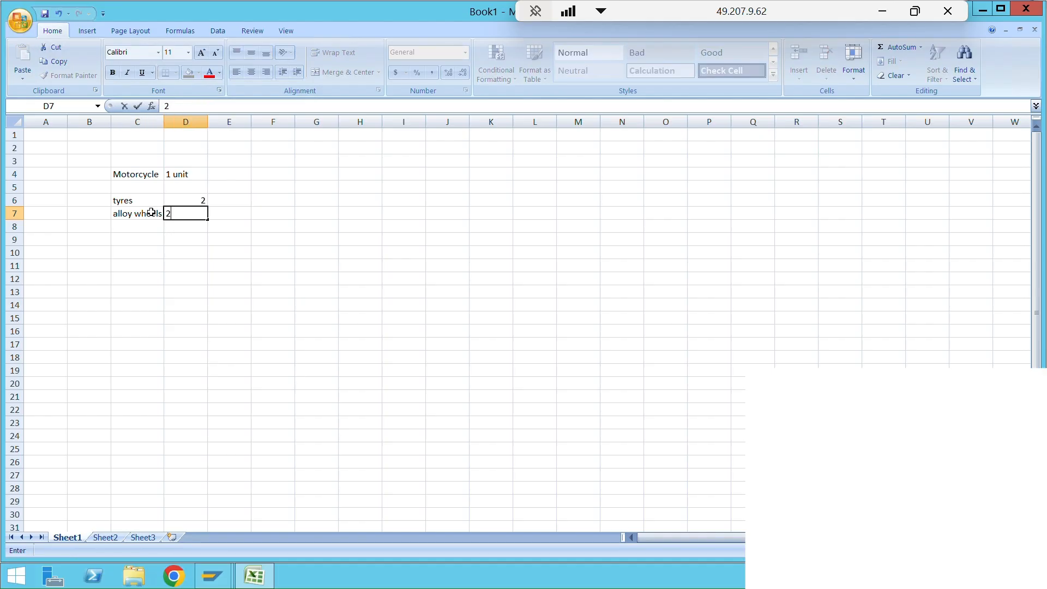
pyautogui.press('Return')
# Step: Add the components "engine" and "headlight" in C8 and C9, each with a quantity of 1 in column D
pyautogui.write('engine')
pyautogui.press('Tab')
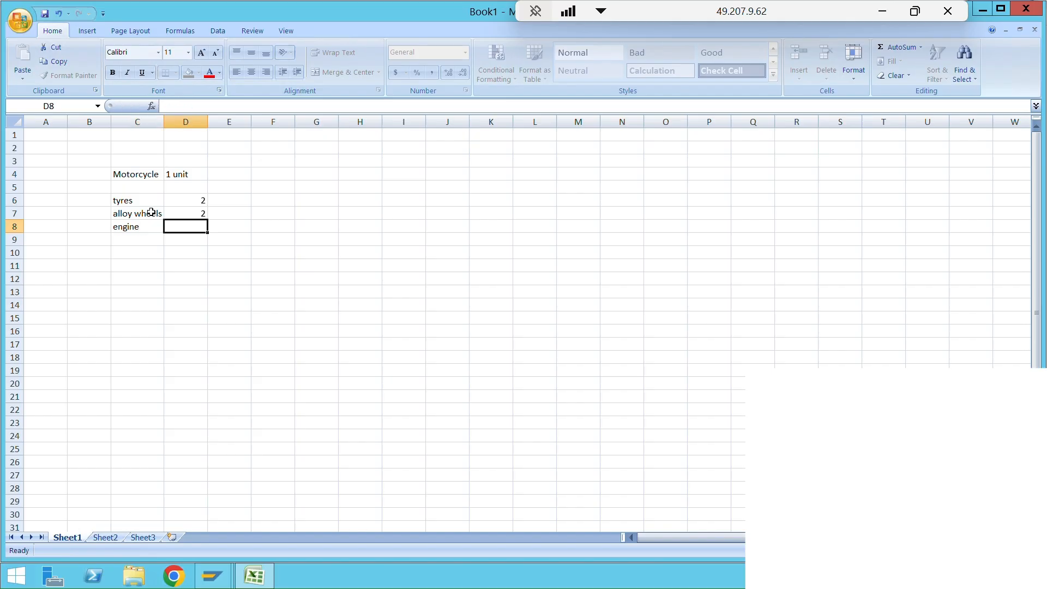
pyautogui.write('1')
pyautogui.press('Return')
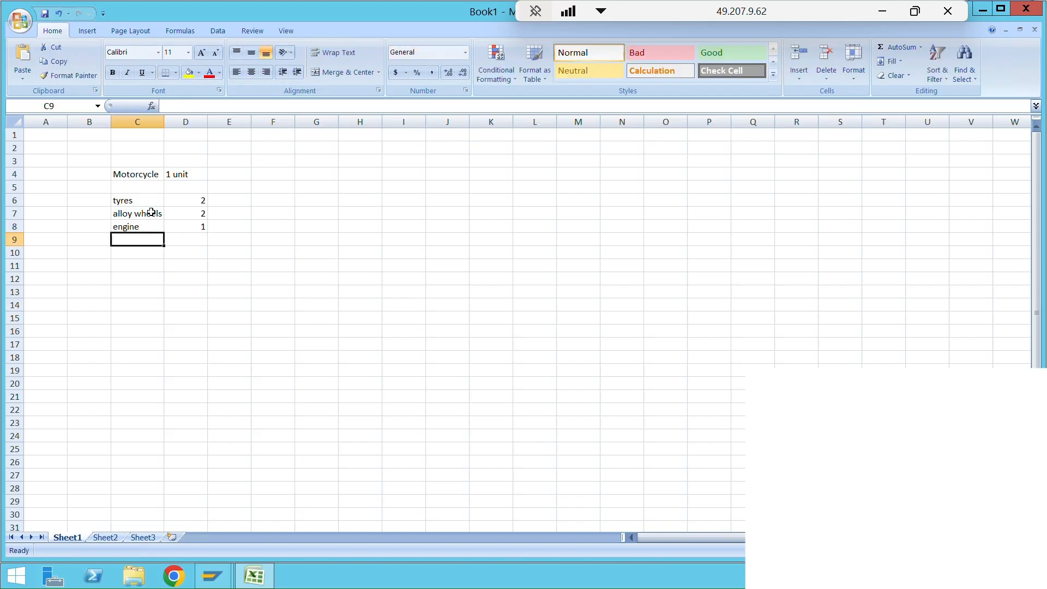
pyautogui.write('s')
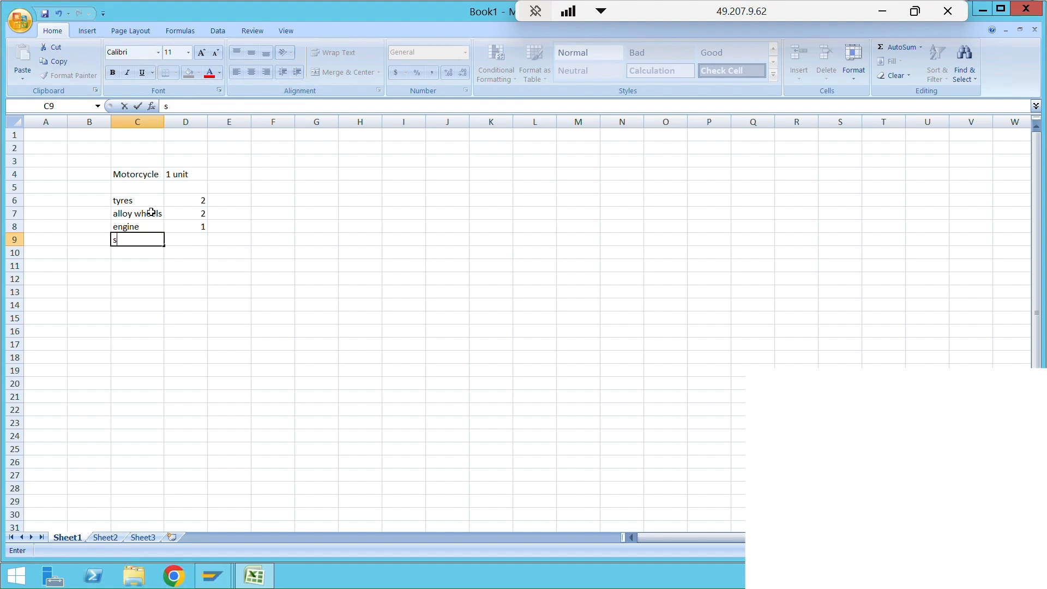
pyautogui.write('pheadlight')
pyautogui.press('Tab')
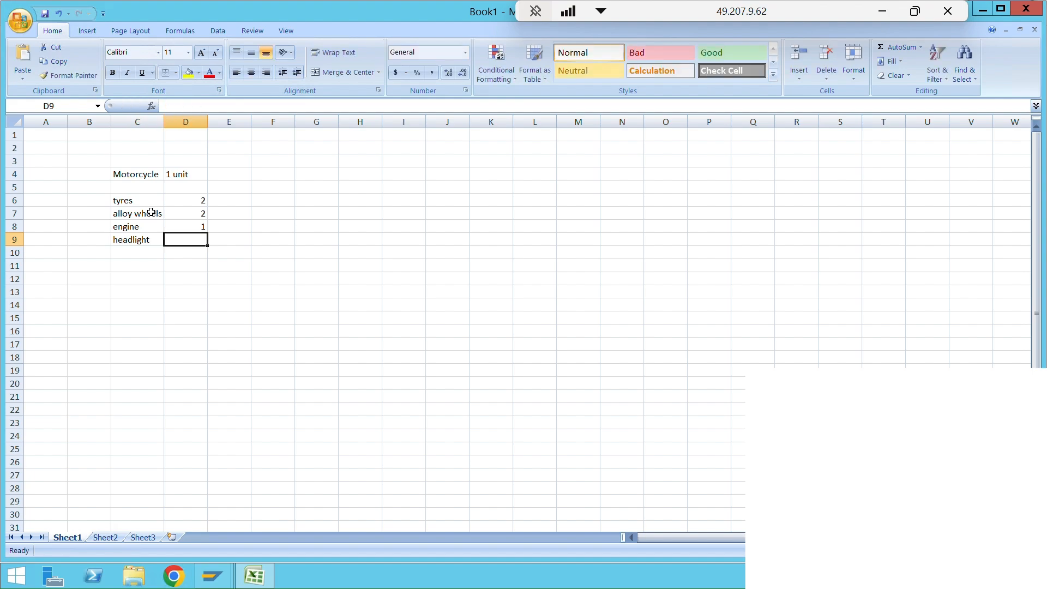
pyautogui.write('1')
pyautogui.press('Return')
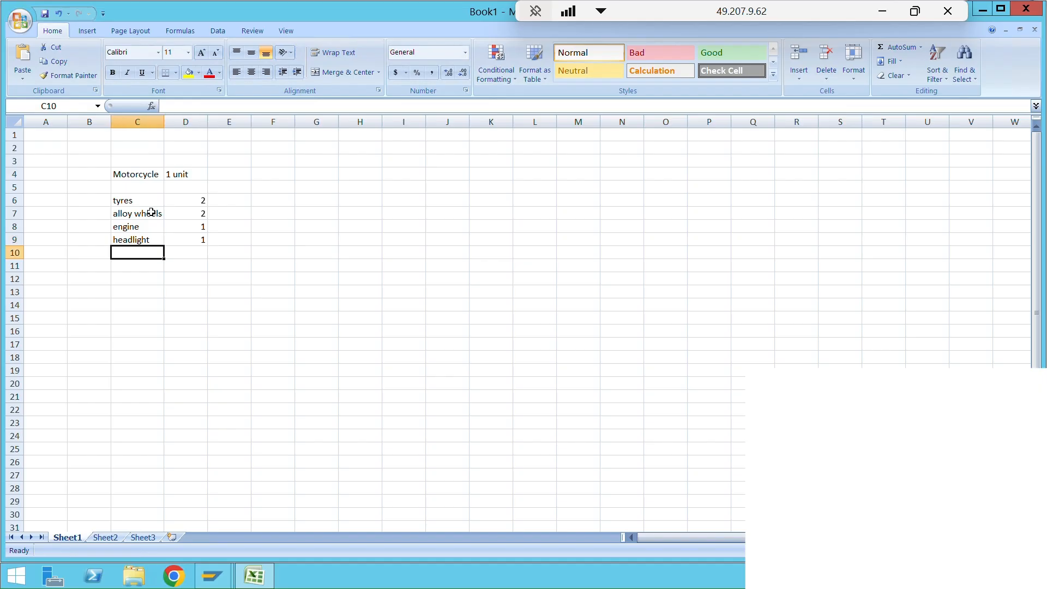
# Step: Add the component "led" in C10 with a quantity of 5 beside it
pyautogui.write('led')
pyautogui.press('Tab')
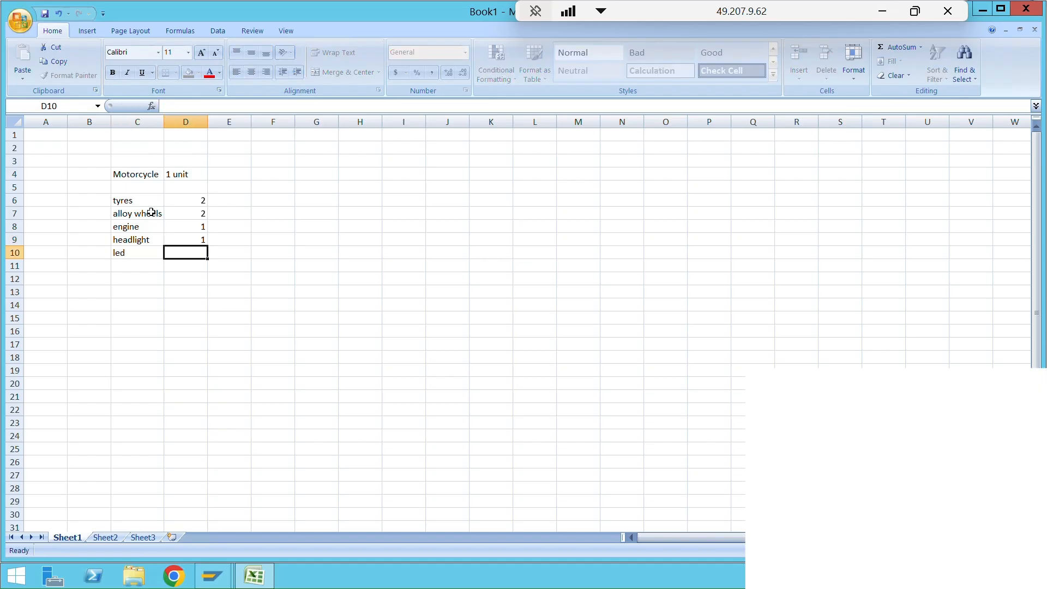
pyautogui.write('5')
pyautogui.press('Return')
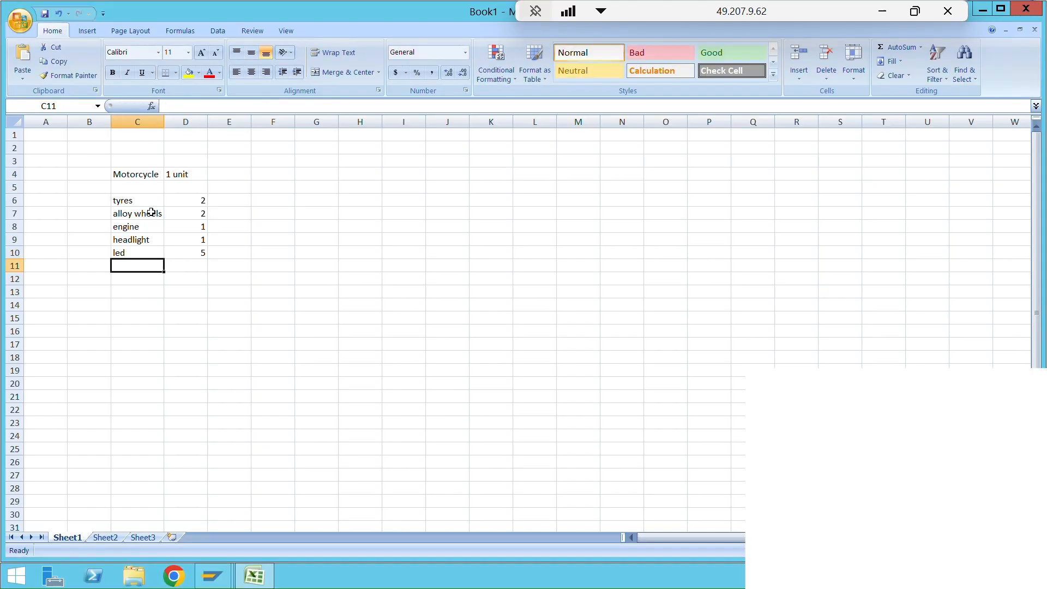
# Step: Label the Motorcycle row "finished material" in B4 and the tyres row "raw" in B6
pyautogui.click(139, 176)
pyautogui.moveTo(122, 200); pyautogui.dragTo(123, 266)
pyautogui.click(90, 174)
pyautogui.write('fi')
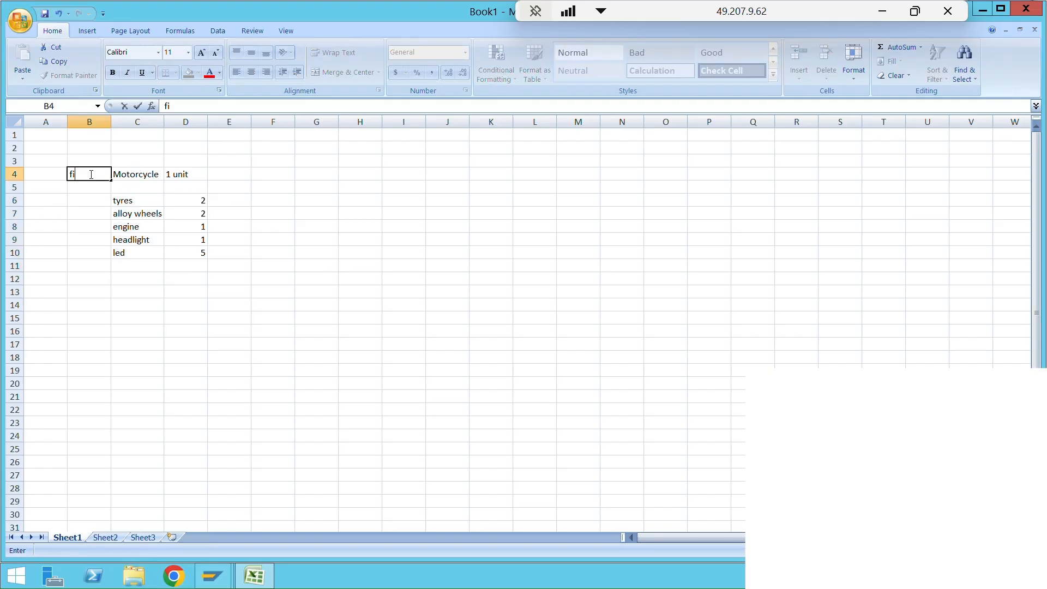
pyautogui.write('nished material')
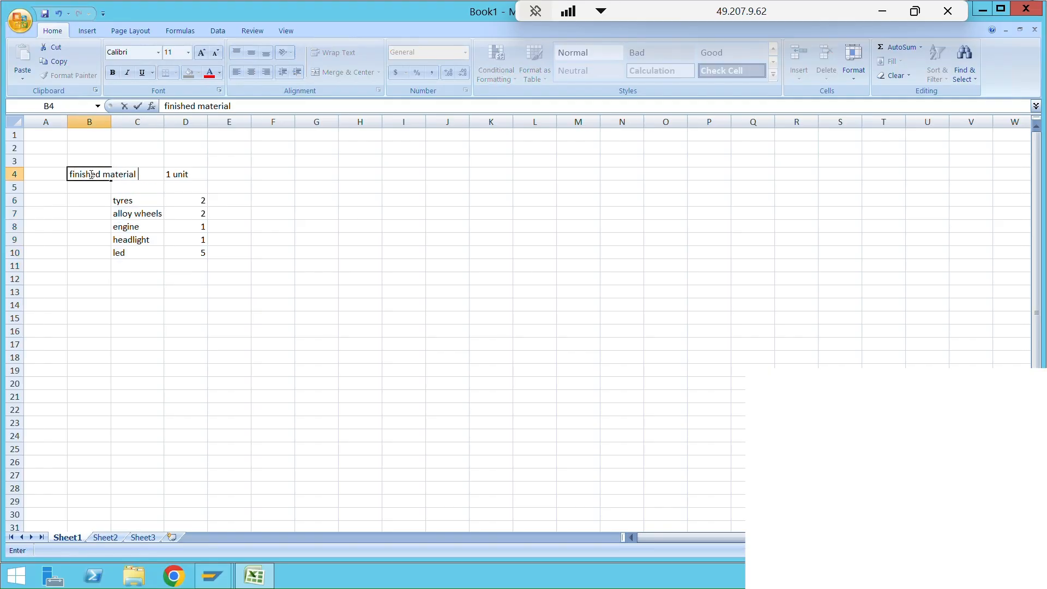
pyautogui.press('Return')
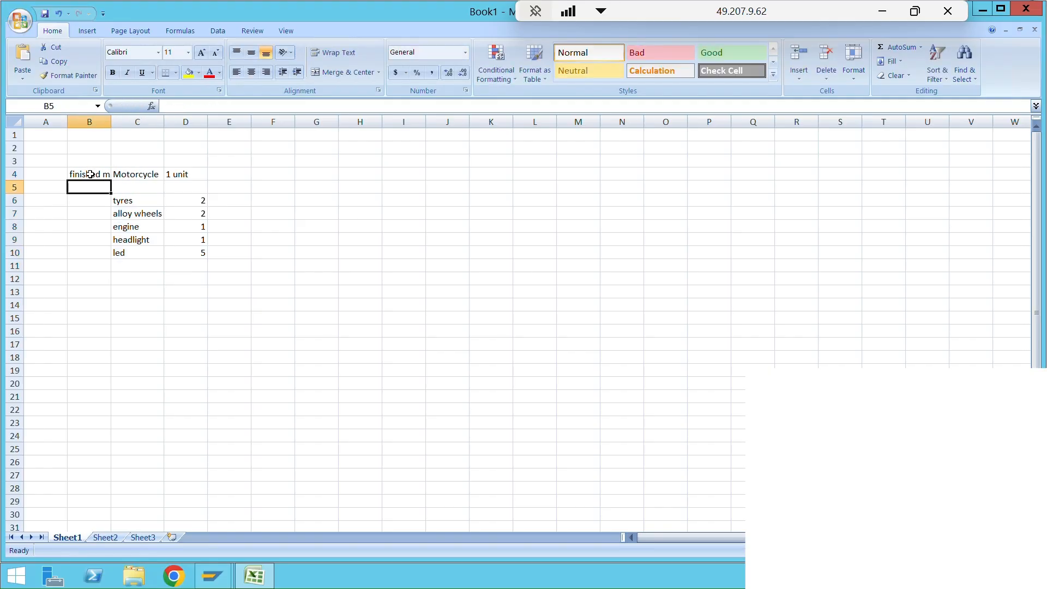
pyautogui.click(83, 203)
pyautogui.write('raw')
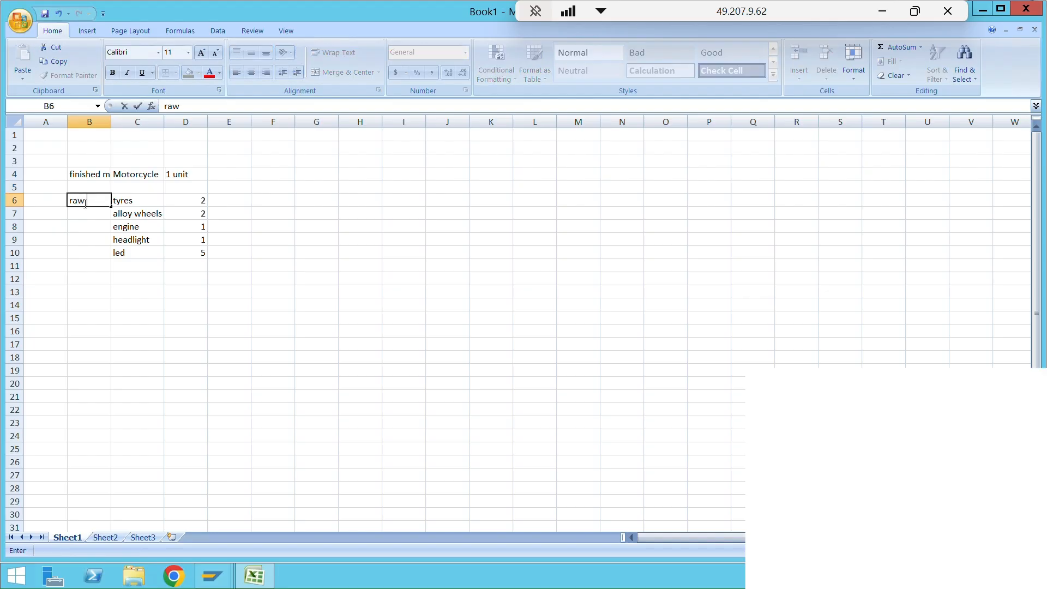
pyautogui.press('Return')
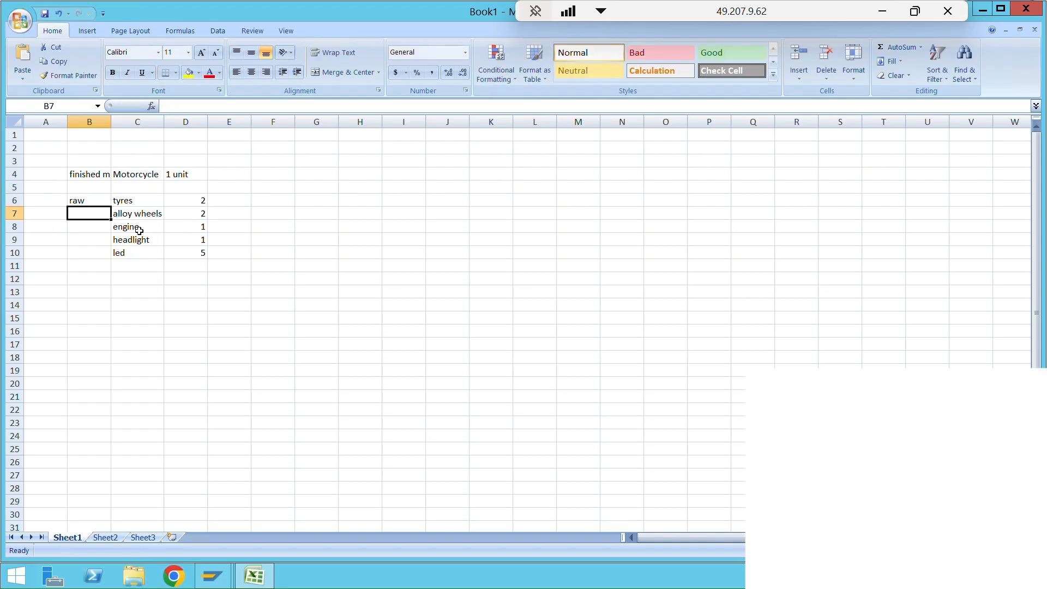
pyautogui.click(147, 176)
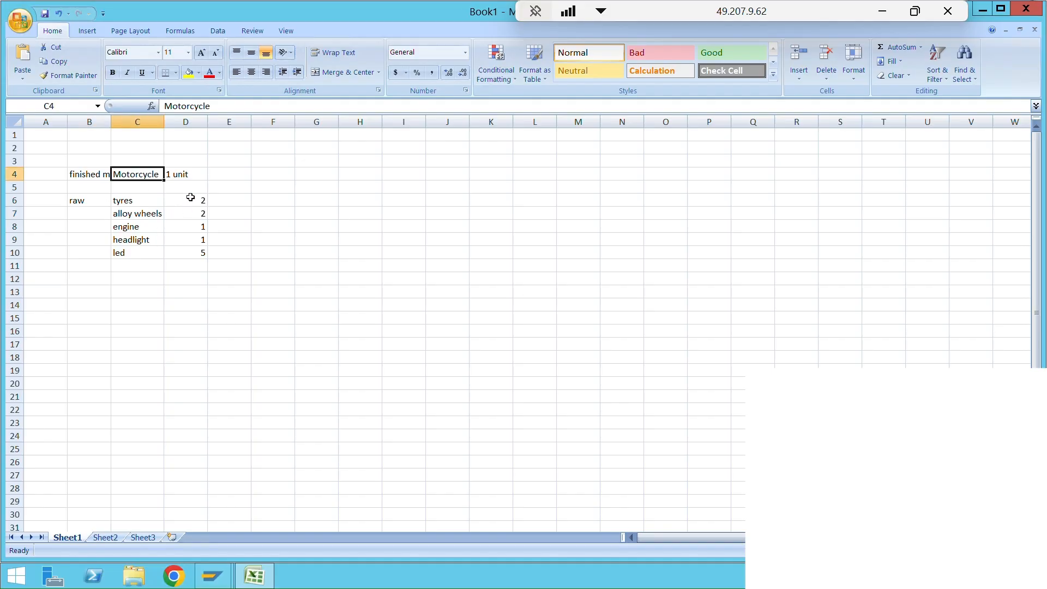
pyautogui.moveTo(190, 197); pyautogui.dragTo(189, 247)
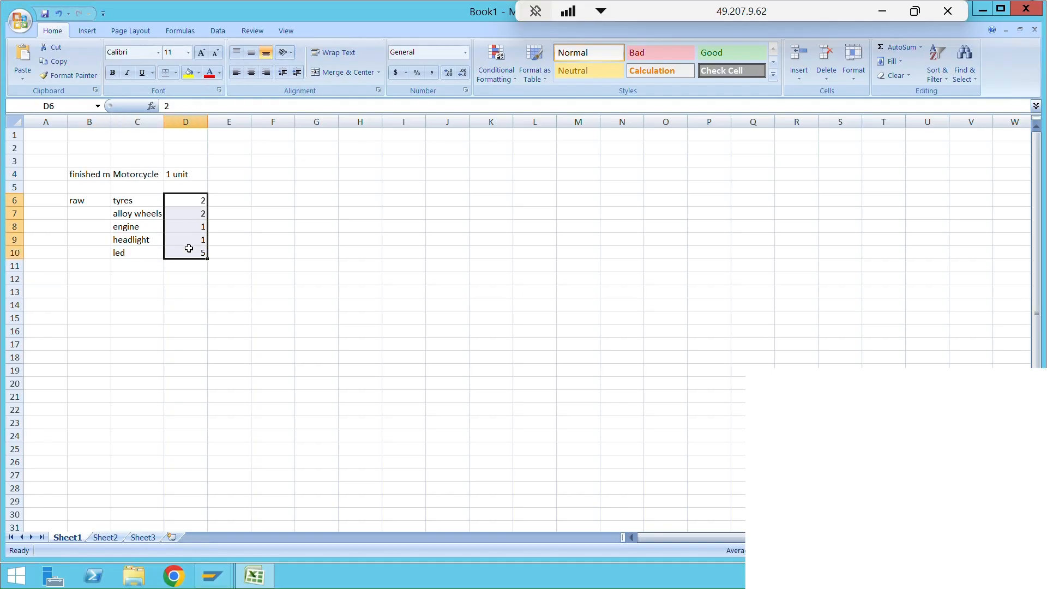
pyautogui.click(180, 278)
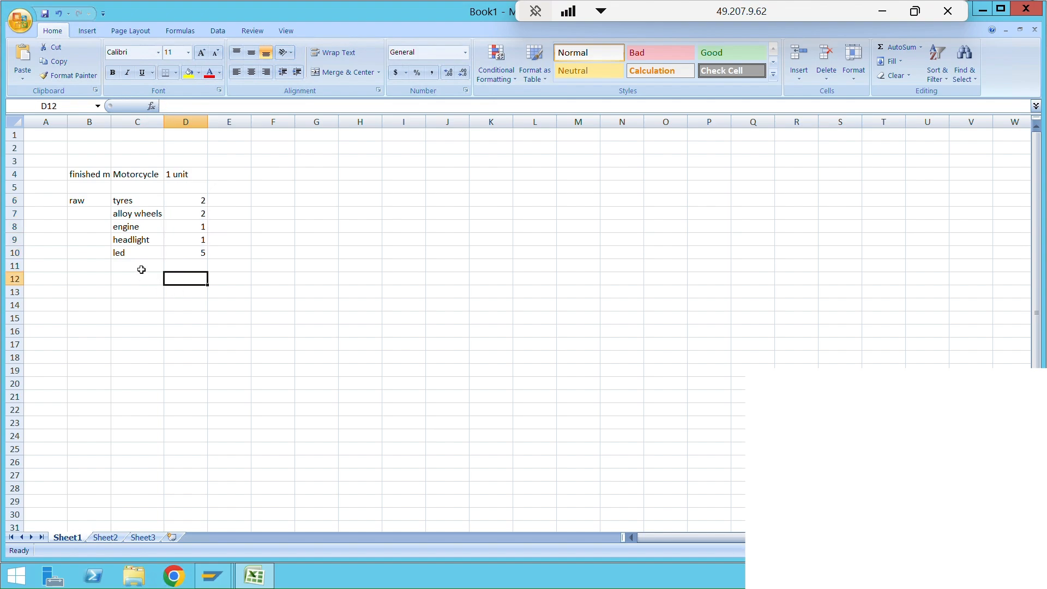
pyautogui.click(190, 203)
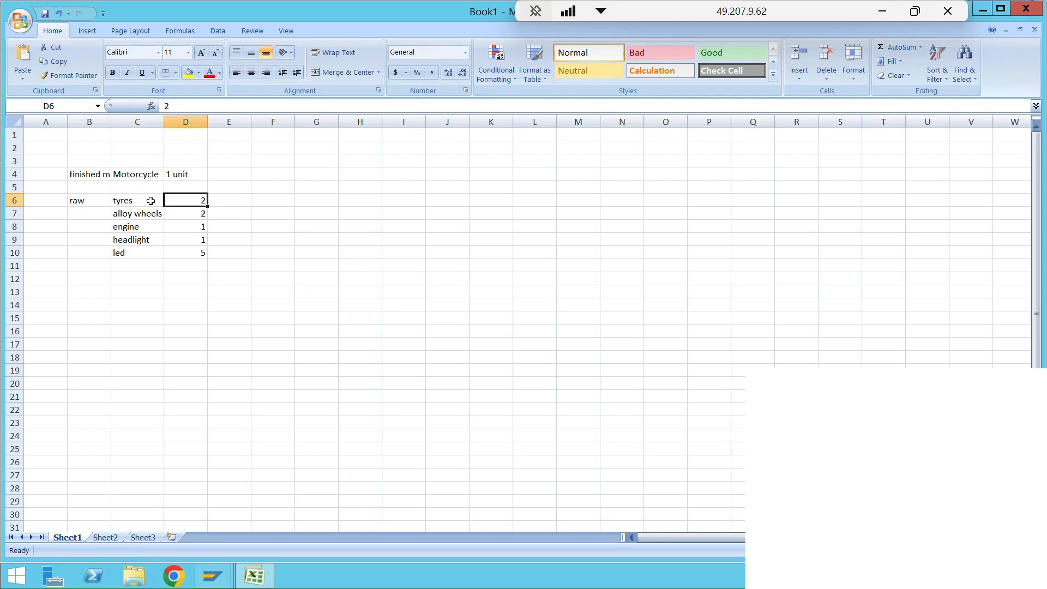
pyautogui.click(224, 200)
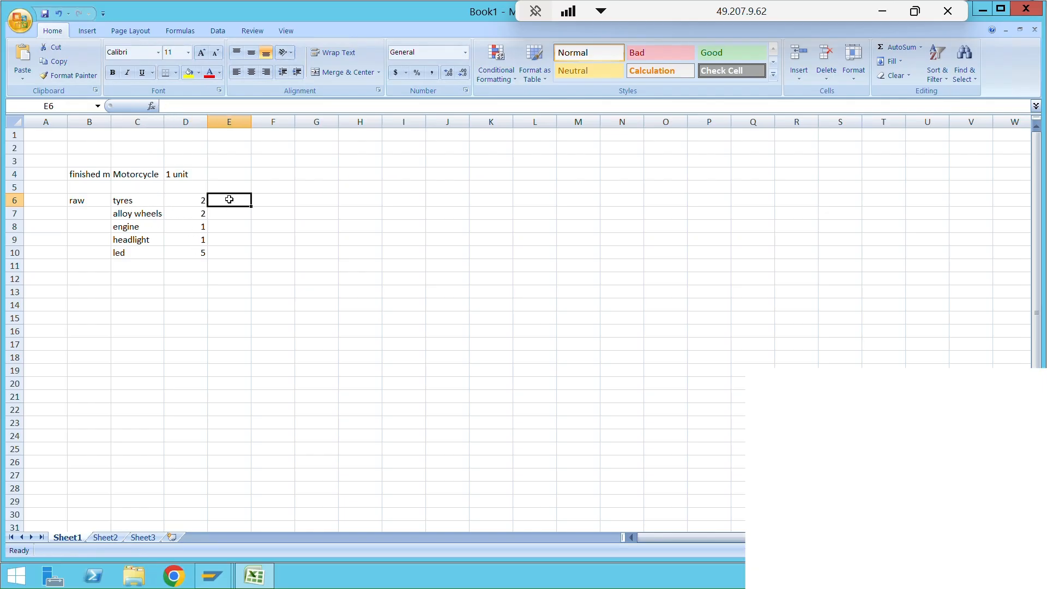
pyautogui.click(171, 176)
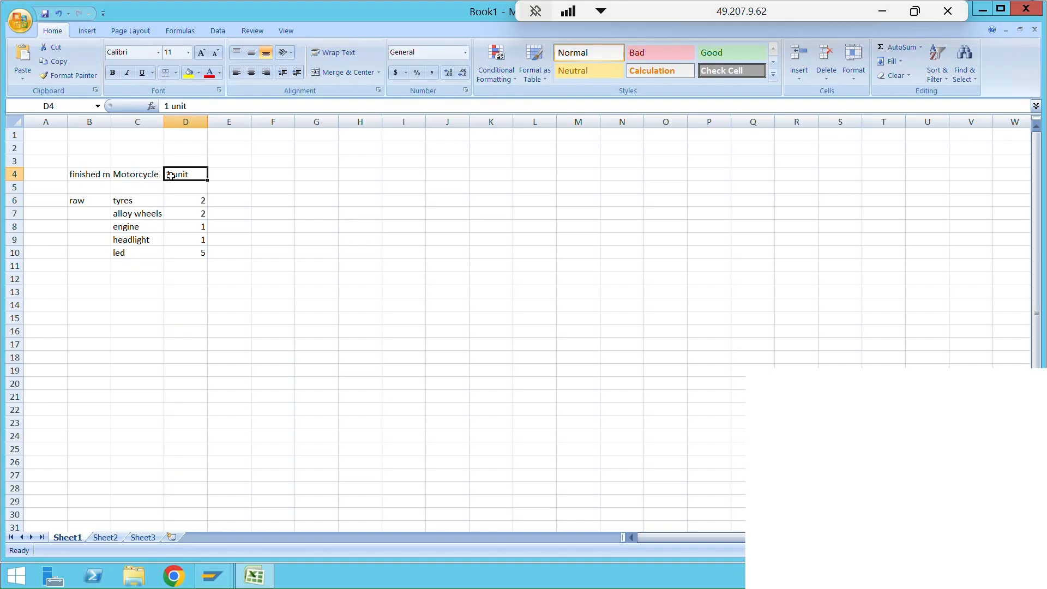
# Step: Enter 10 in E4 for the motorcycles and the matching tyre requirement of 20 in E6
pyautogui.click(221, 176)
pyautogui.write('10')
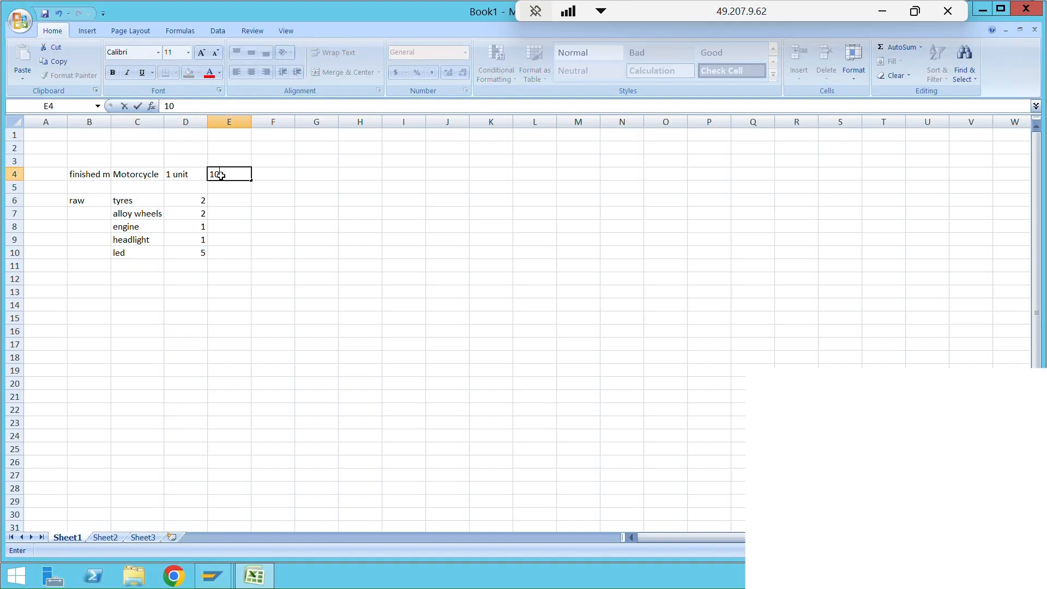
pyautogui.press('Return')
pyautogui.click(227, 199)
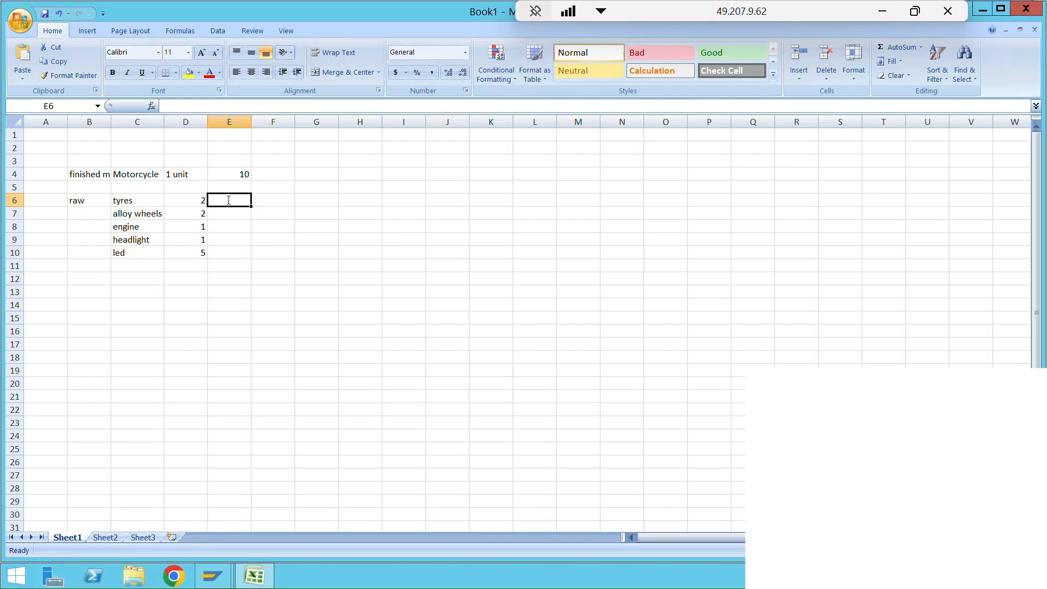
pyautogui.write('20')
pyautogui.press('Return')
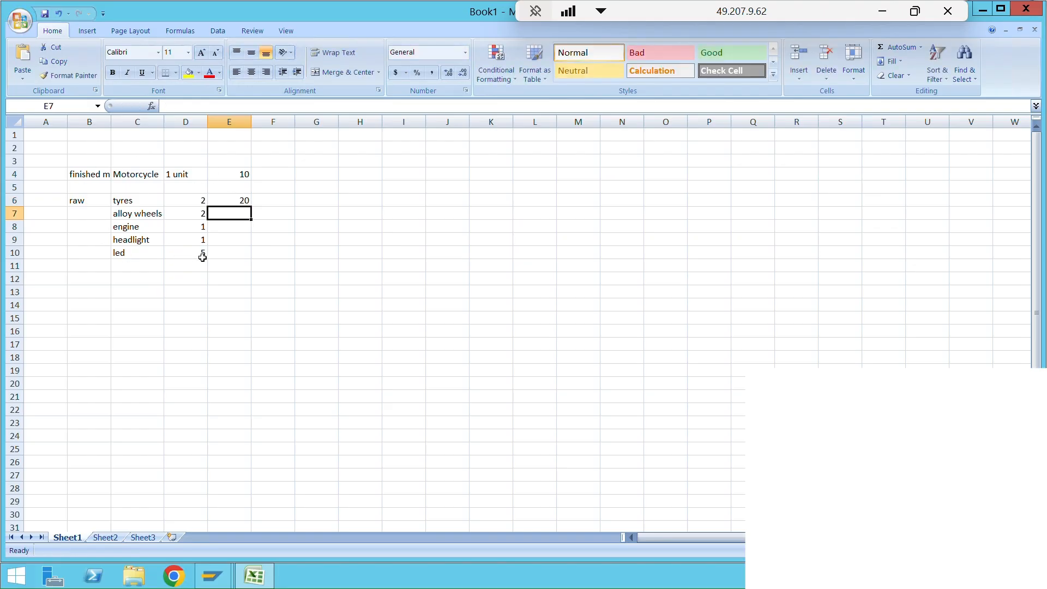
# Step: Enter the heading "PPC" in G5 and "production planning and controlling" in G6
pyautogui.click(334, 191)
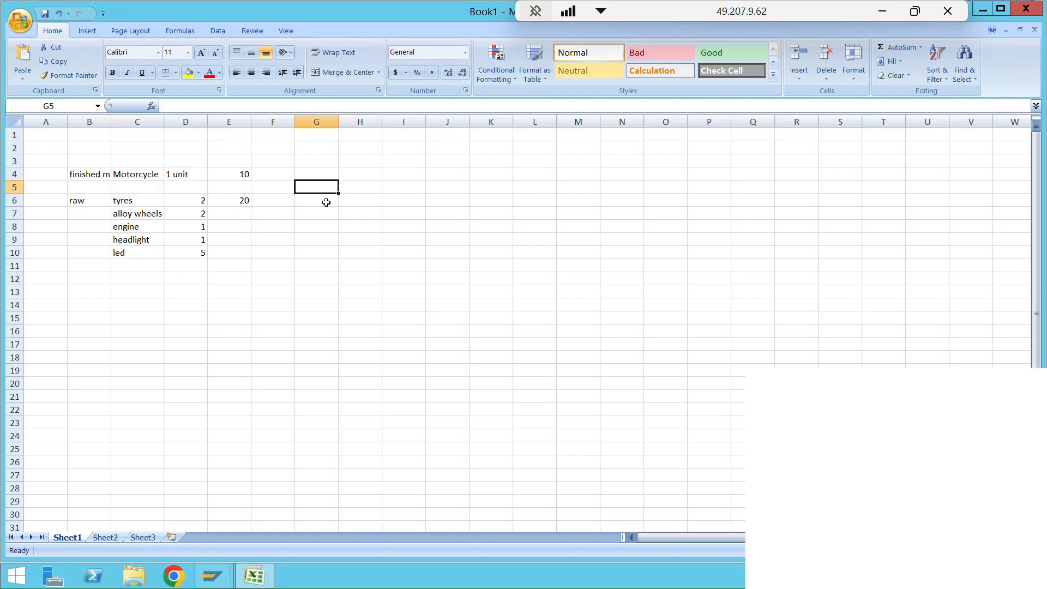
pyautogui.write('PPC')
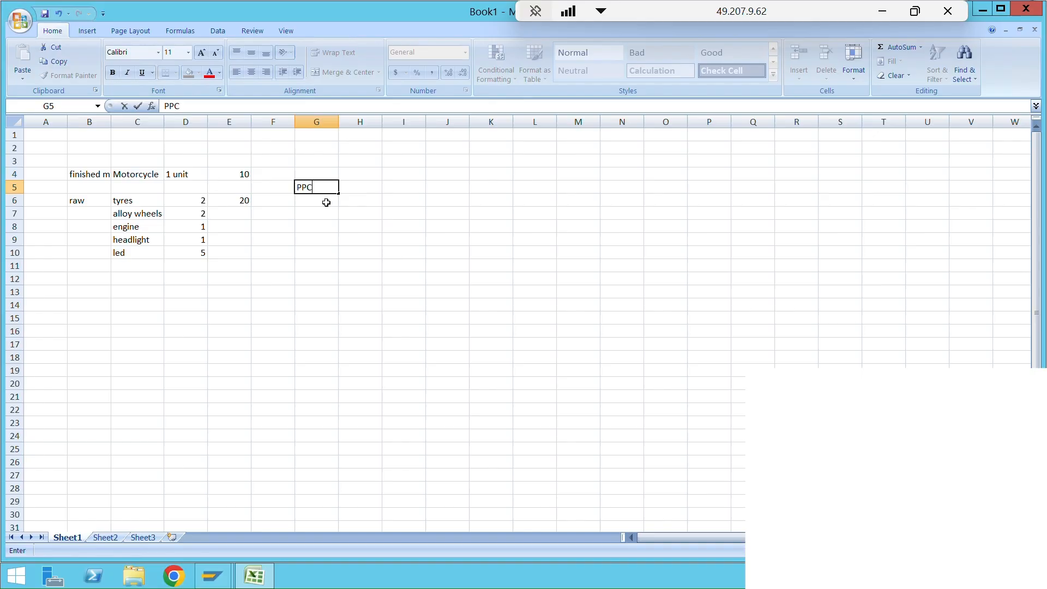
pyautogui.press('Return')
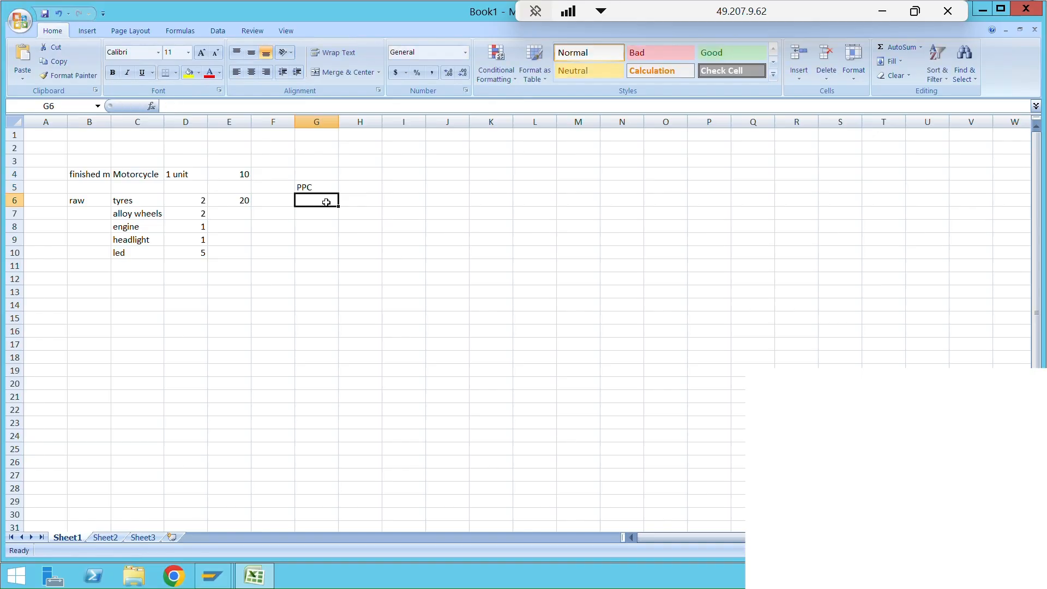
pyautogui.write('prod')
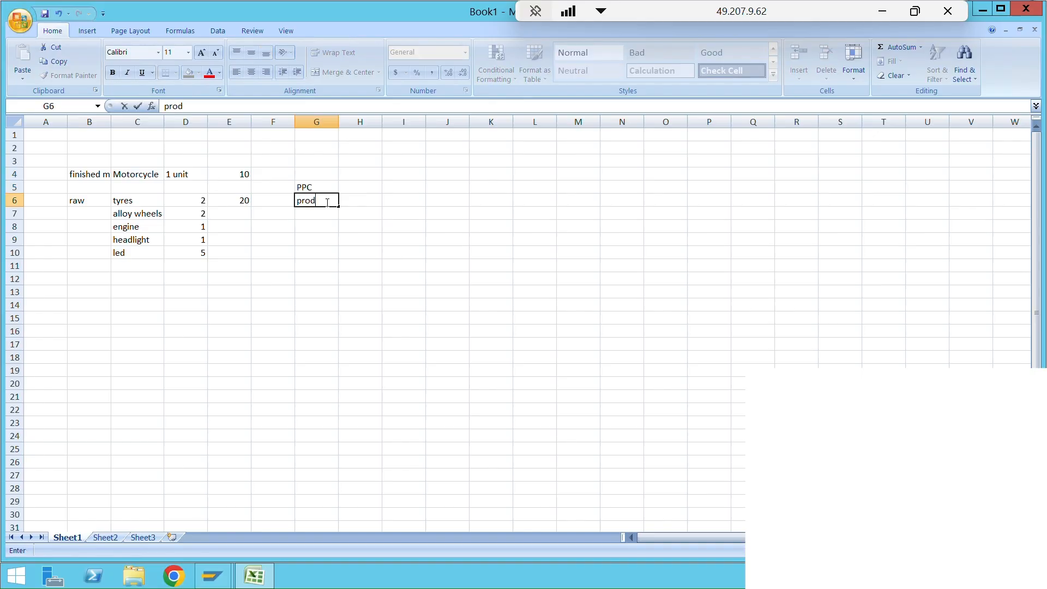
pyautogui.write('uction pla')
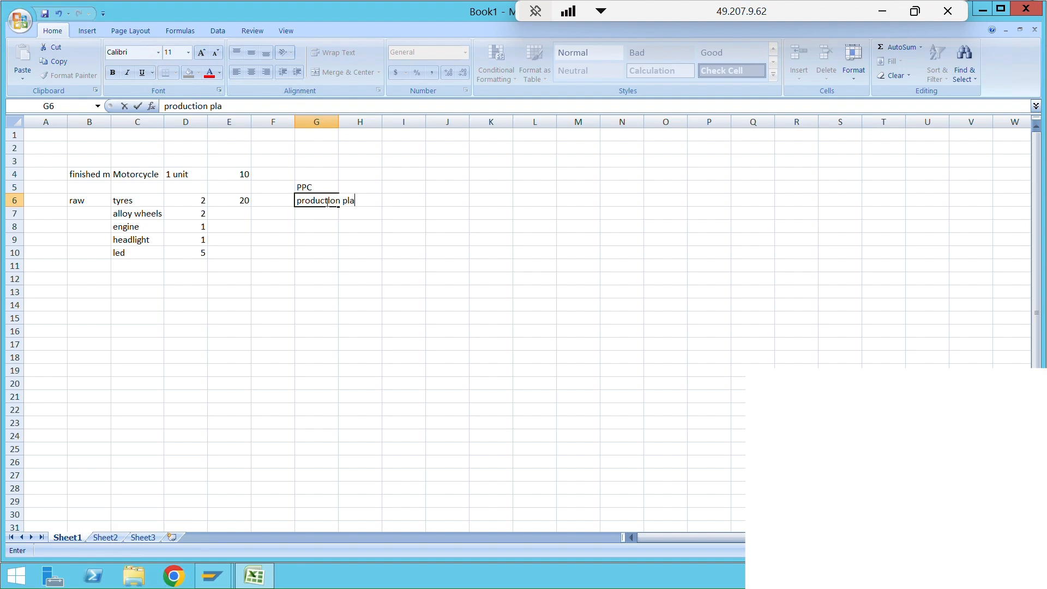
pyautogui.write('nning and controlling')
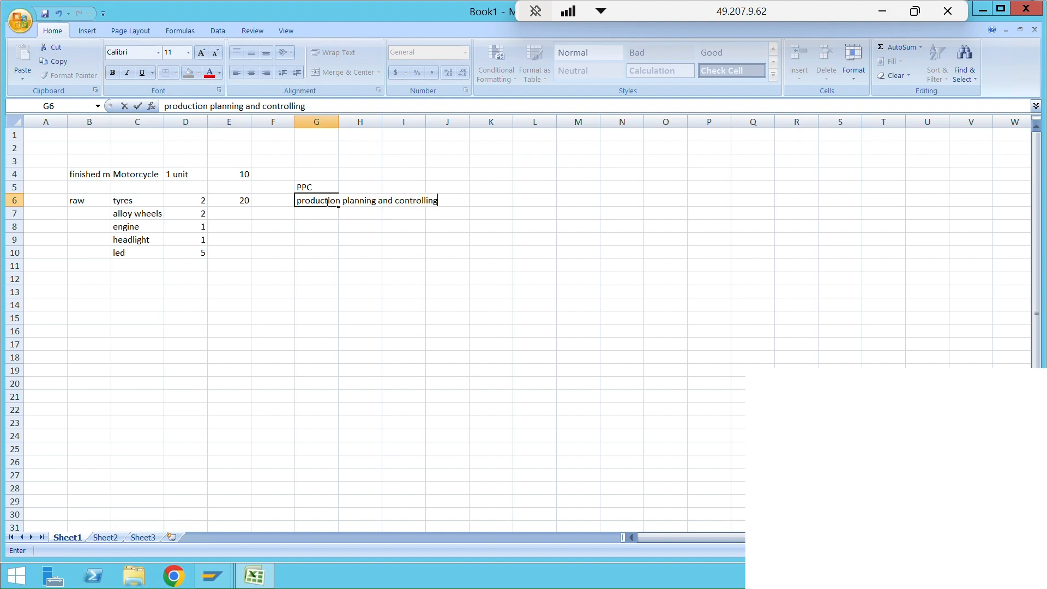
pyautogui.press('Return')
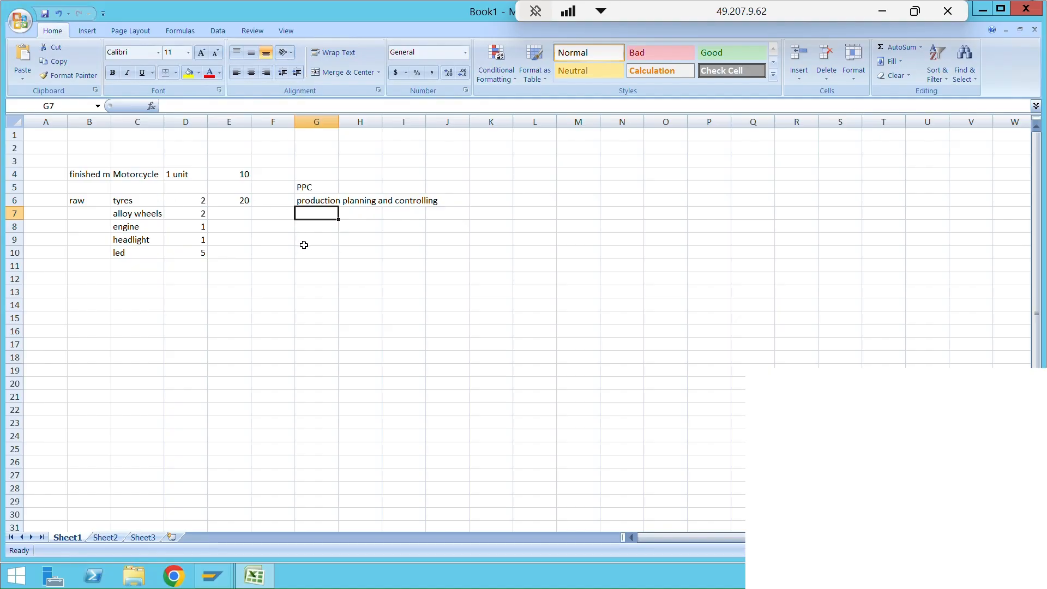
# Step: Enter the note "future requirement - planning" in G7, below the production planning and controlling line
pyautogui.write('future ')
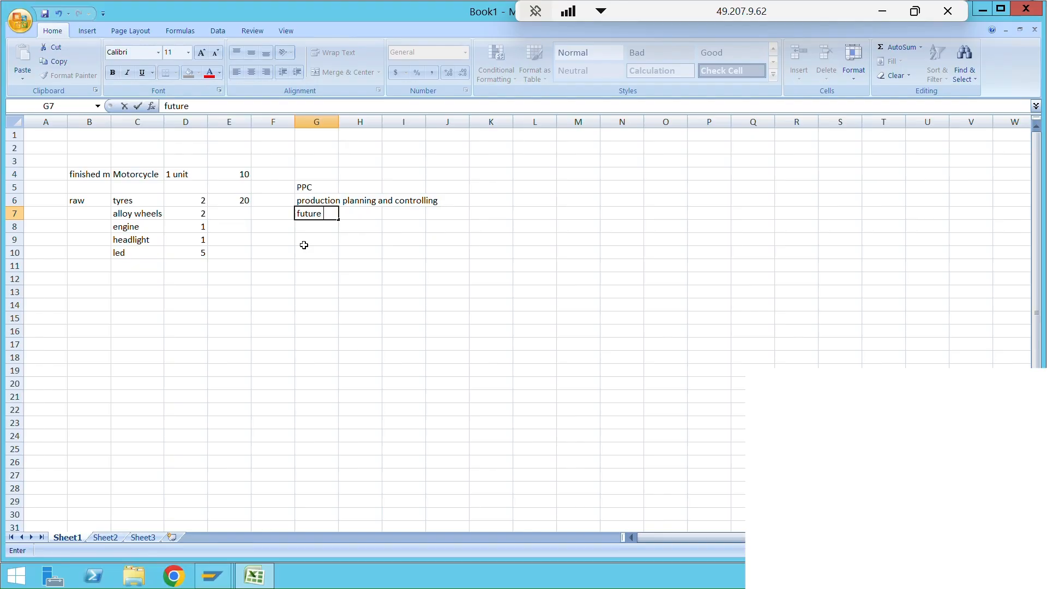
pyautogui.write('requirement ')
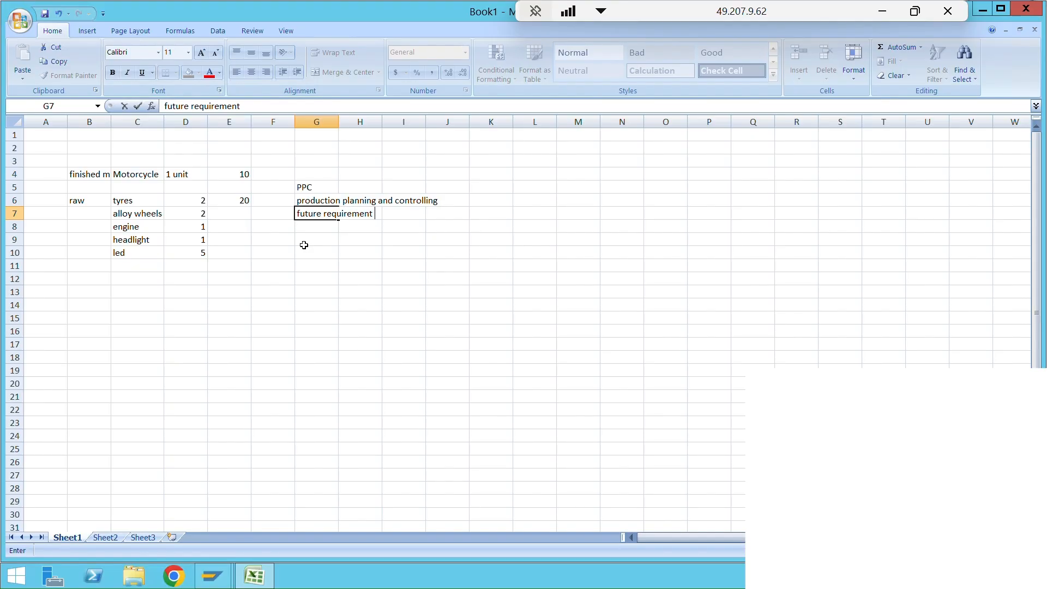
pyautogui.write('- planning')
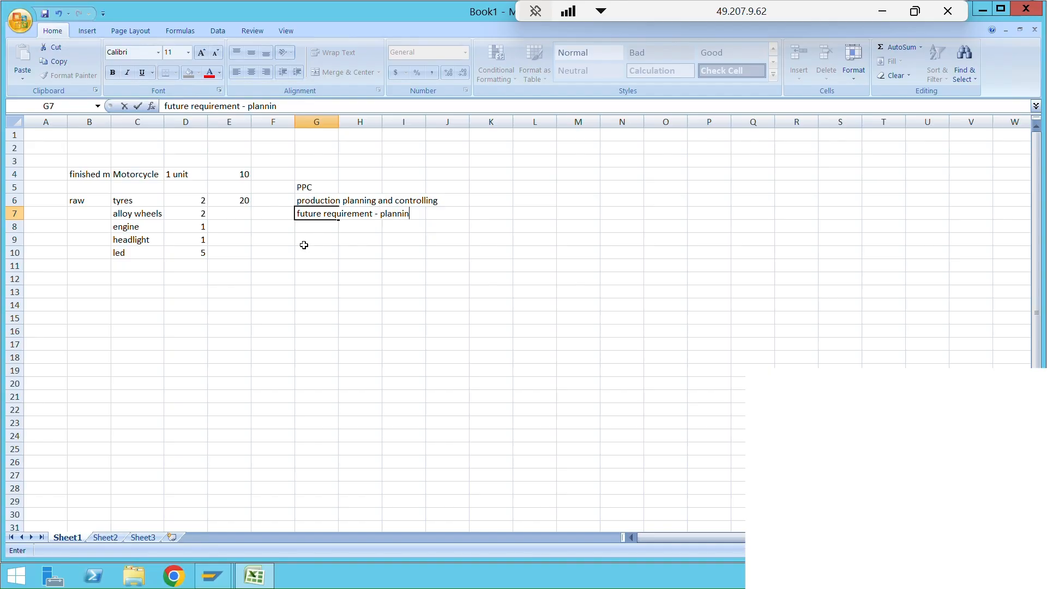
pyautogui.press('Return')
# Step: List the planning questions "when", "how qty" and "deliver/ procure" in G10 through G12
pyautogui.click(314, 251)
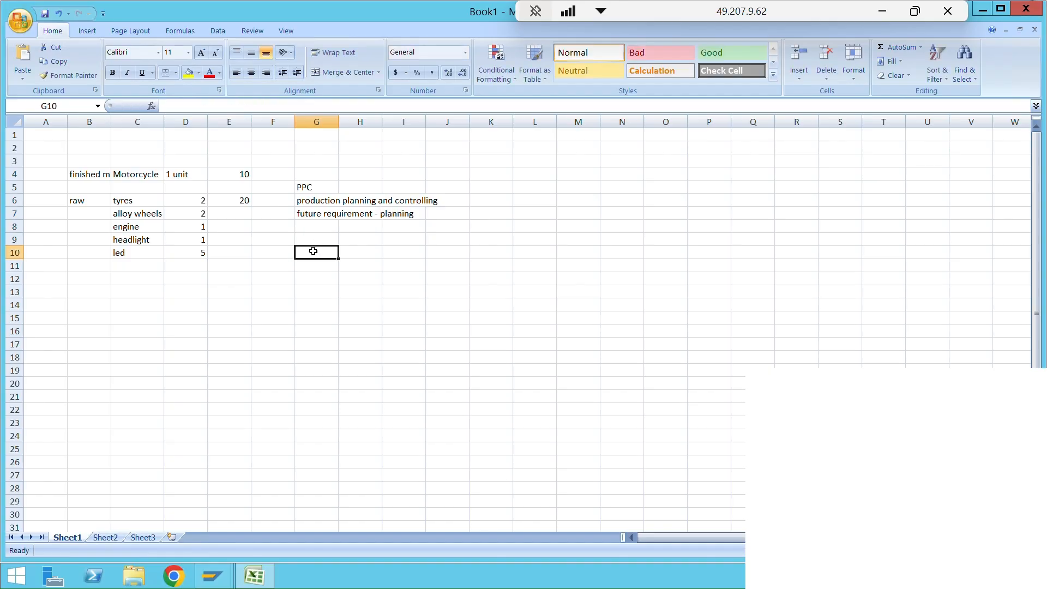
pyautogui.write('when')
pyautogui.press('Return')
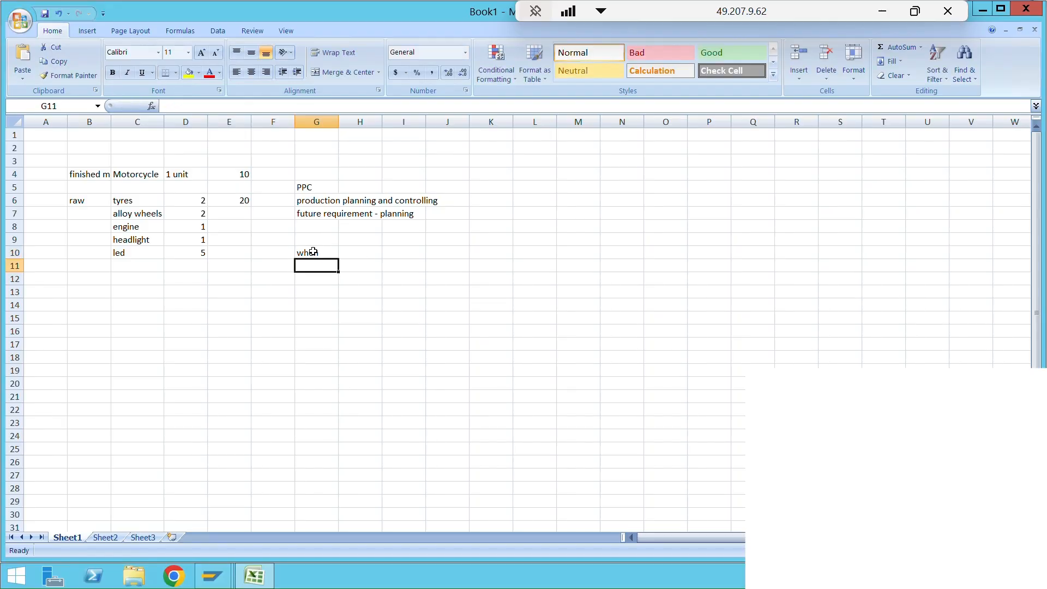
pyautogui.write('how')
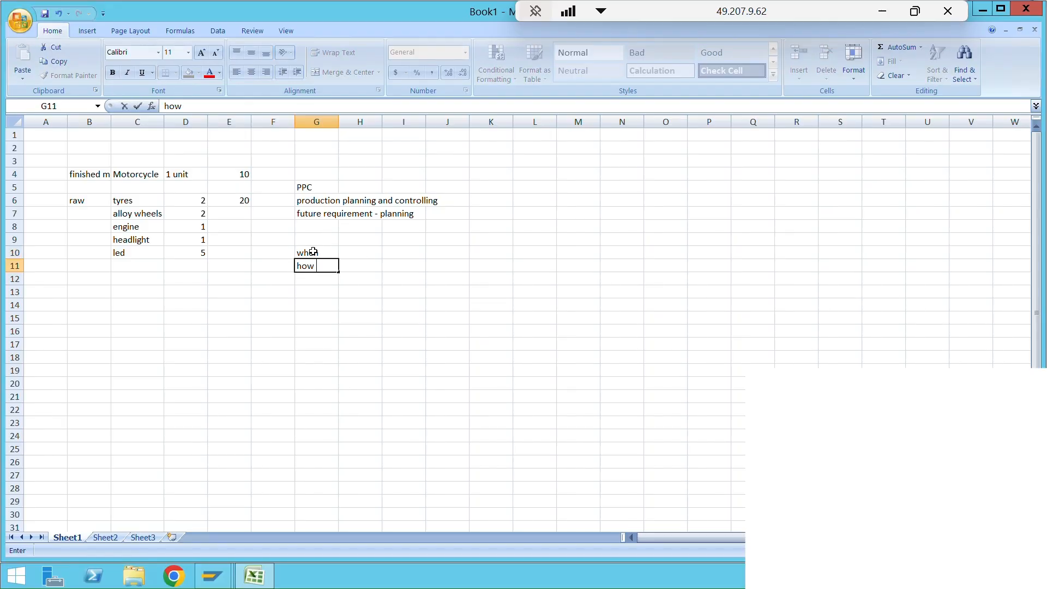
pyautogui.write(' qty')
pyautogui.press('Return')
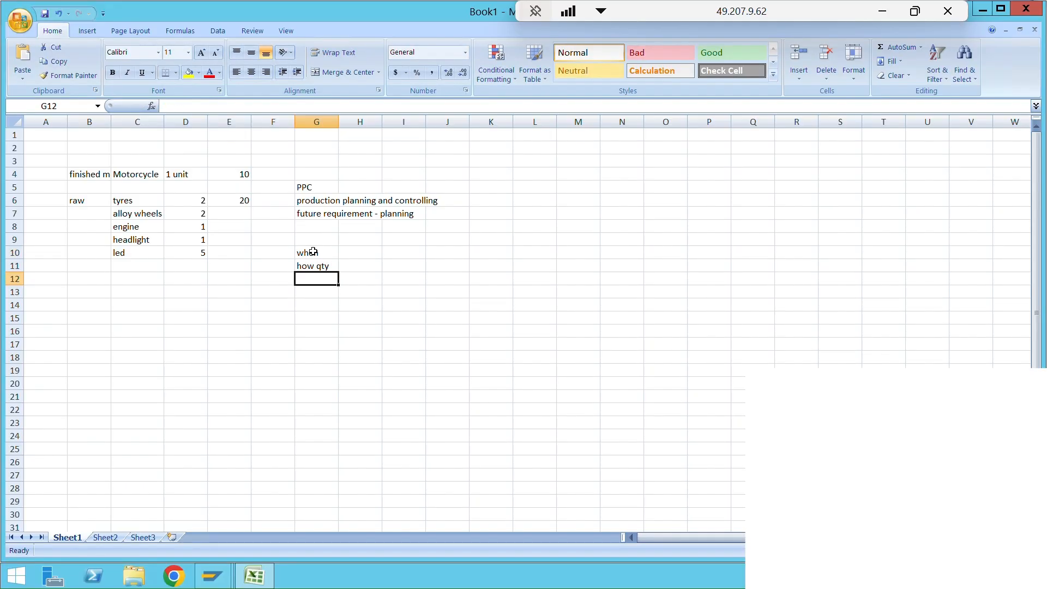
pyautogui.write('deliver/')
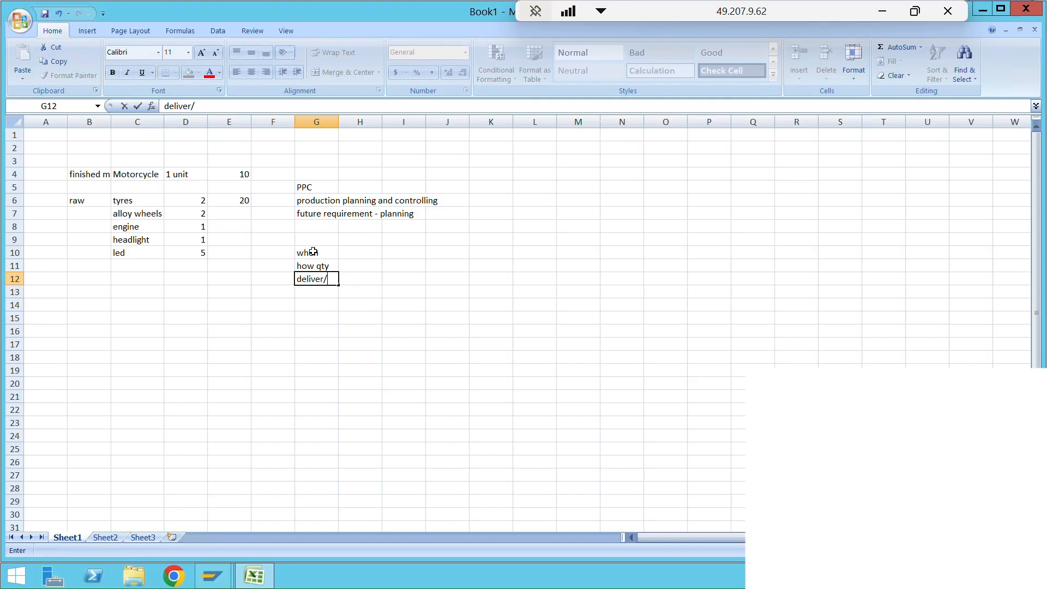
pyautogui.write(' procure')
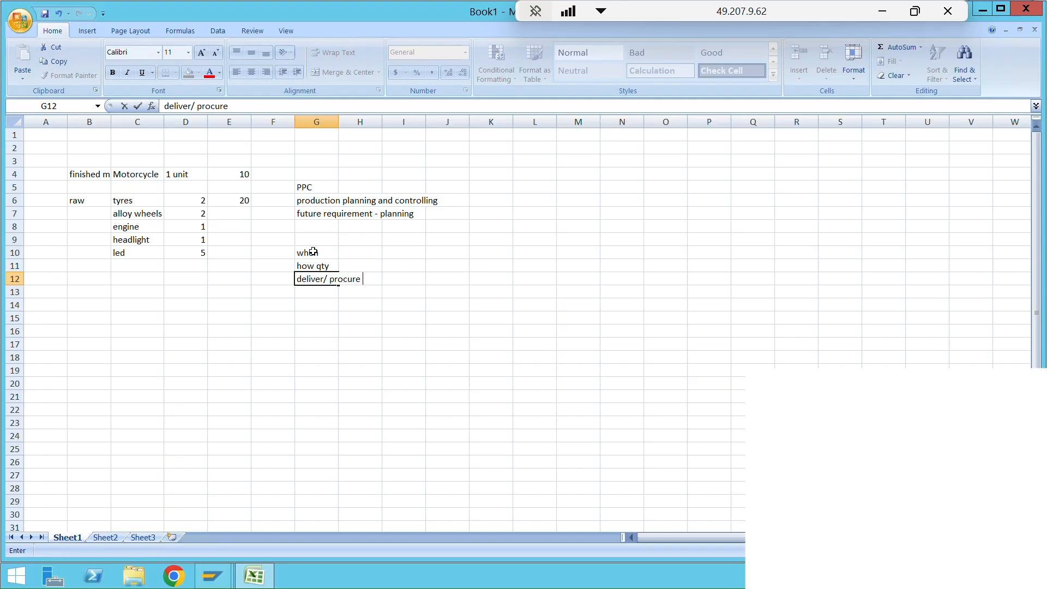
pyautogui.press('Return')
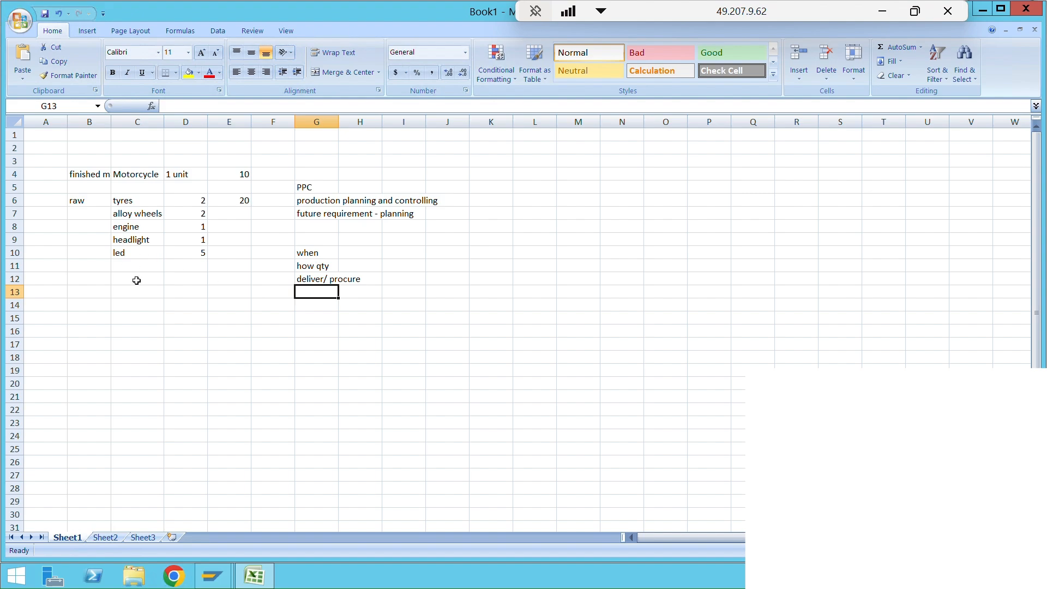
# Step: List "prod", "sales" and "third po" in C15 through C17, below the component list
pyautogui.click(138, 313)
pyautogui.write('prod')
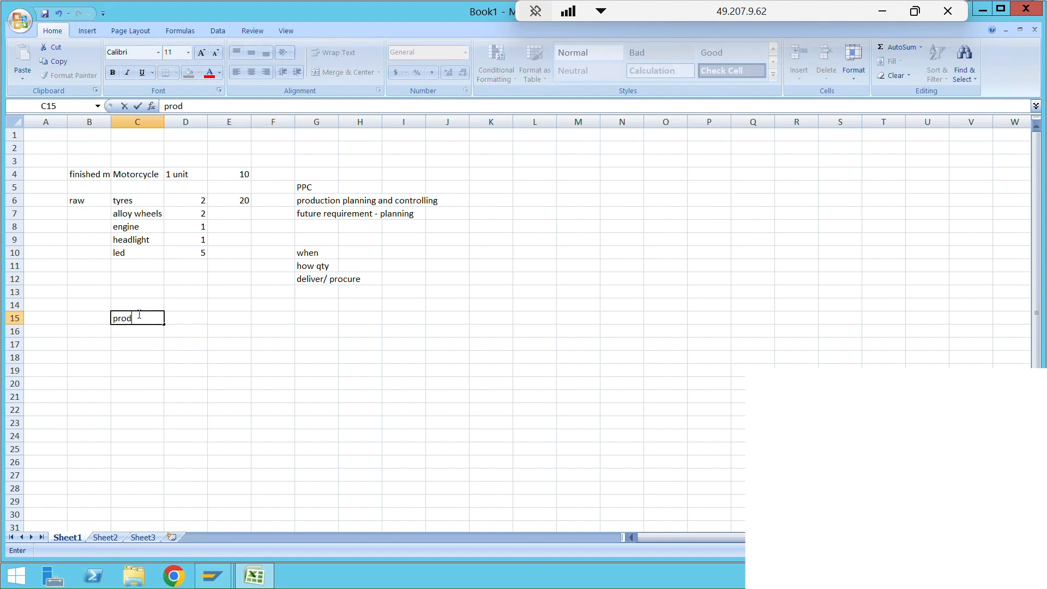
pyautogui.press('Return')
pyautogui.write('sales')
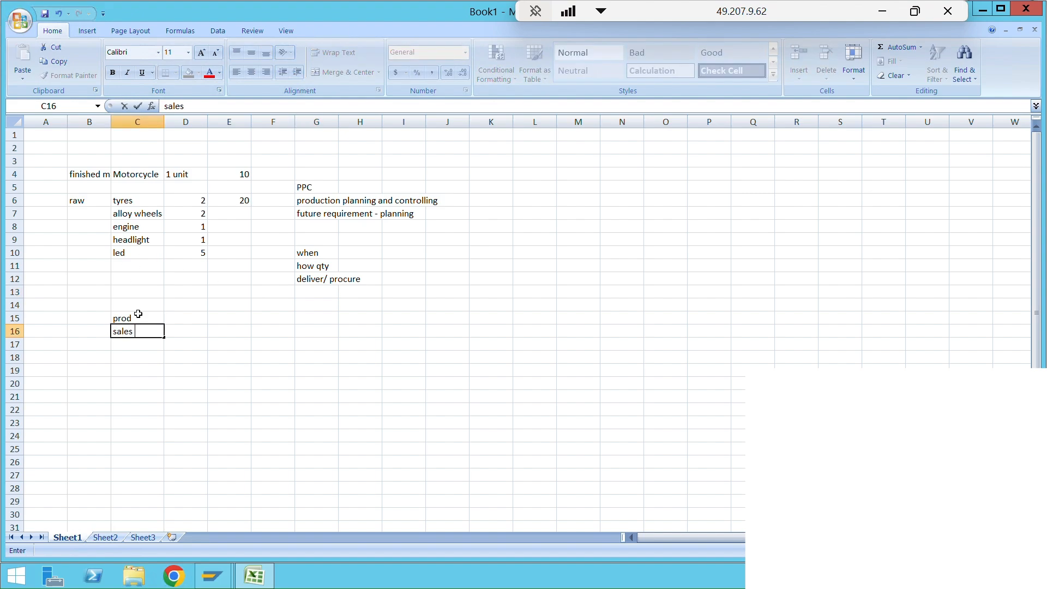
pyautogui.press('Return')
pyautogui.write('t')
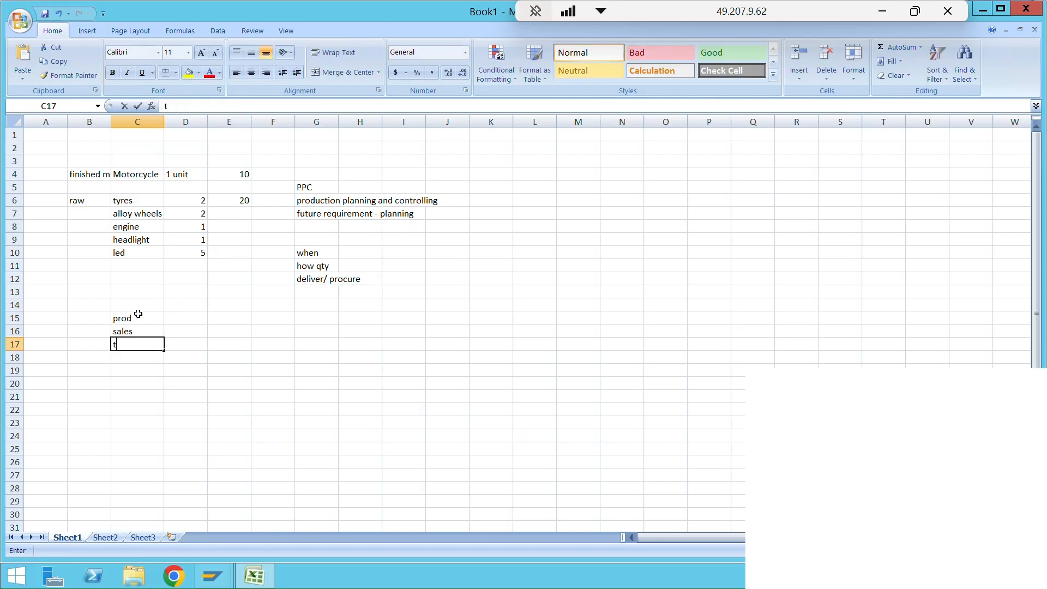
pyautogui.write('hird po')
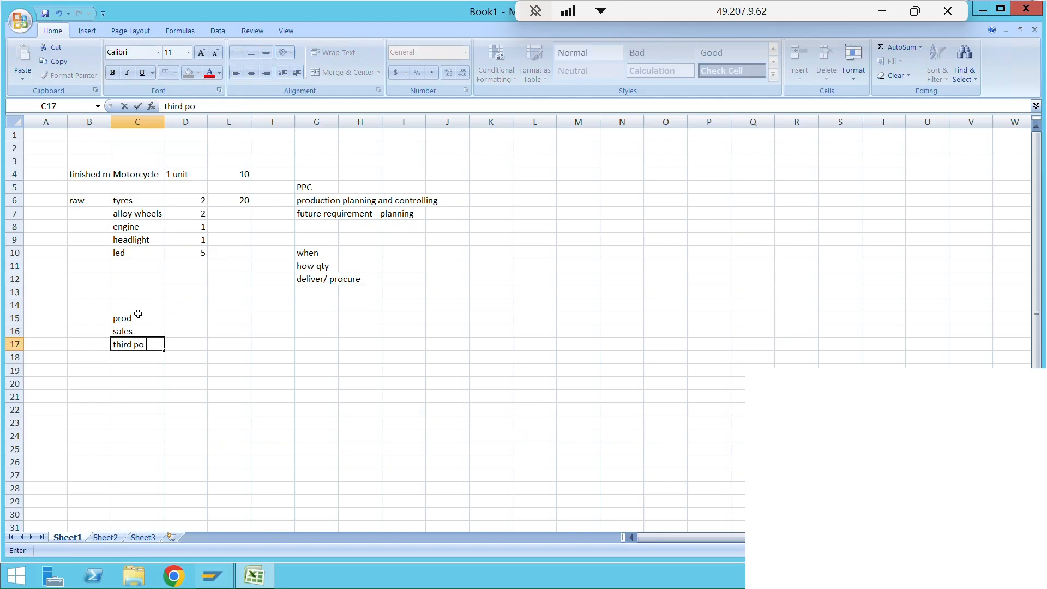
pyautogui.press('Return')
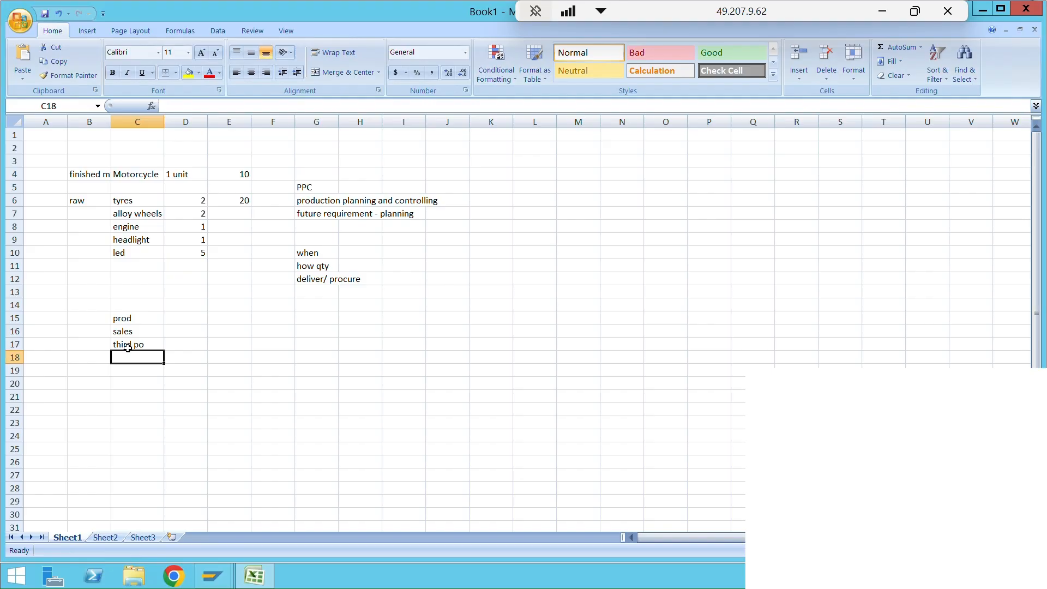
# Step: Enter "plant level" in C20 and the label "Available stock" in E20
pyautogui.moveTo(125, 318); pyautogui.dragTo(136, 357)
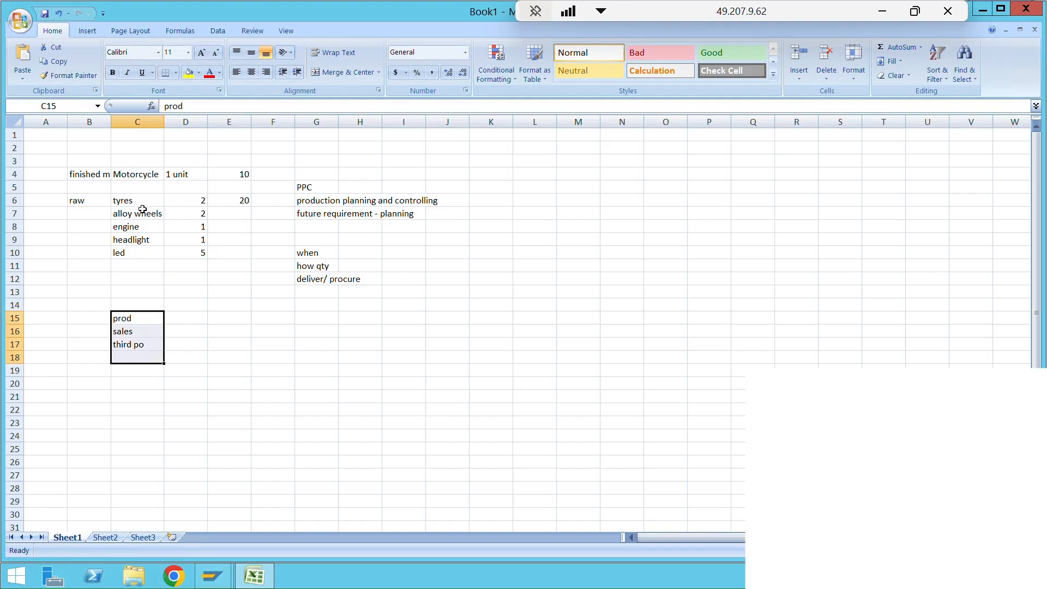
pyautogui.moveTo(139, 175); pyautogui.dragTo(132, 345)
pyautogui.click(145, 387)
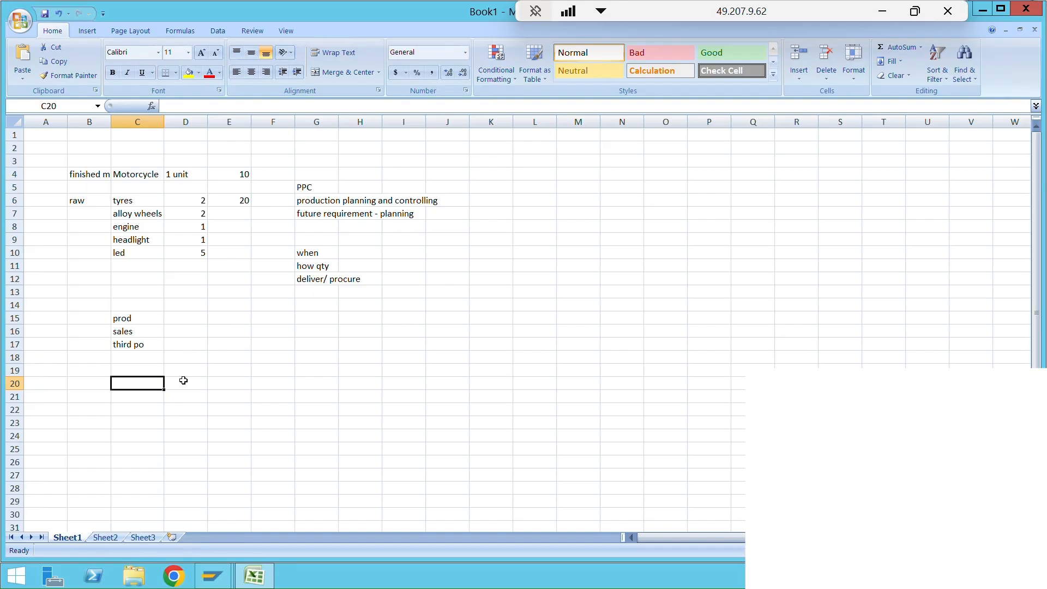
pyautogui.write('plant level')
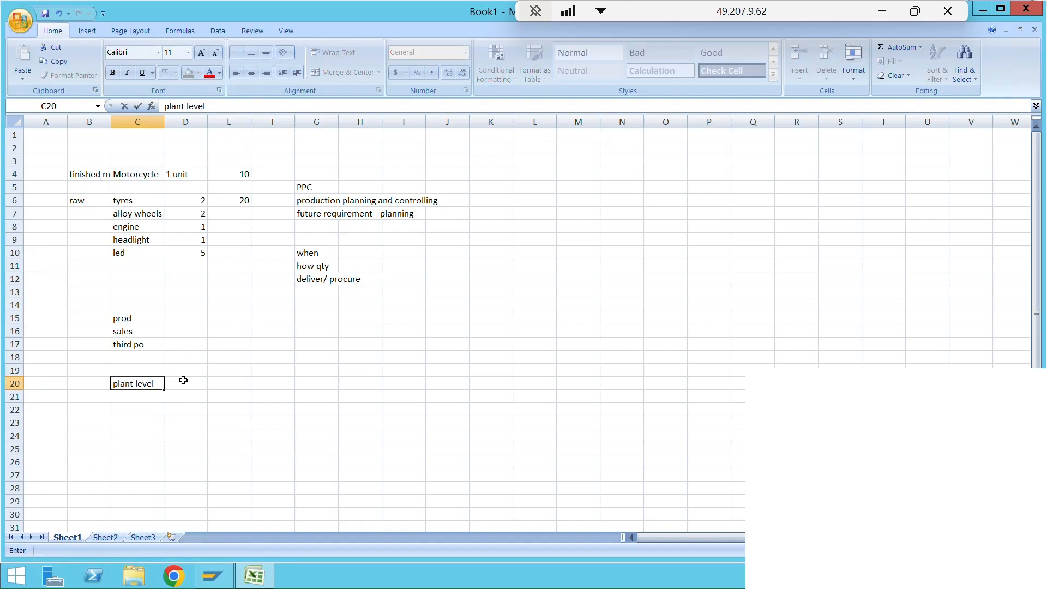
pyautogui.click(184, 380)
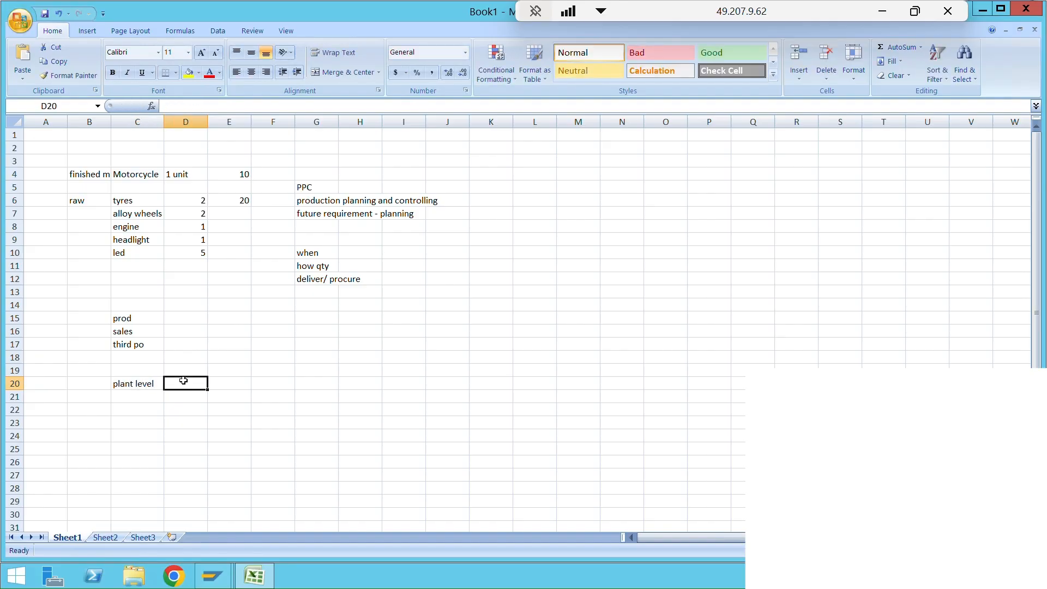
pyautogui.click(227, 386)
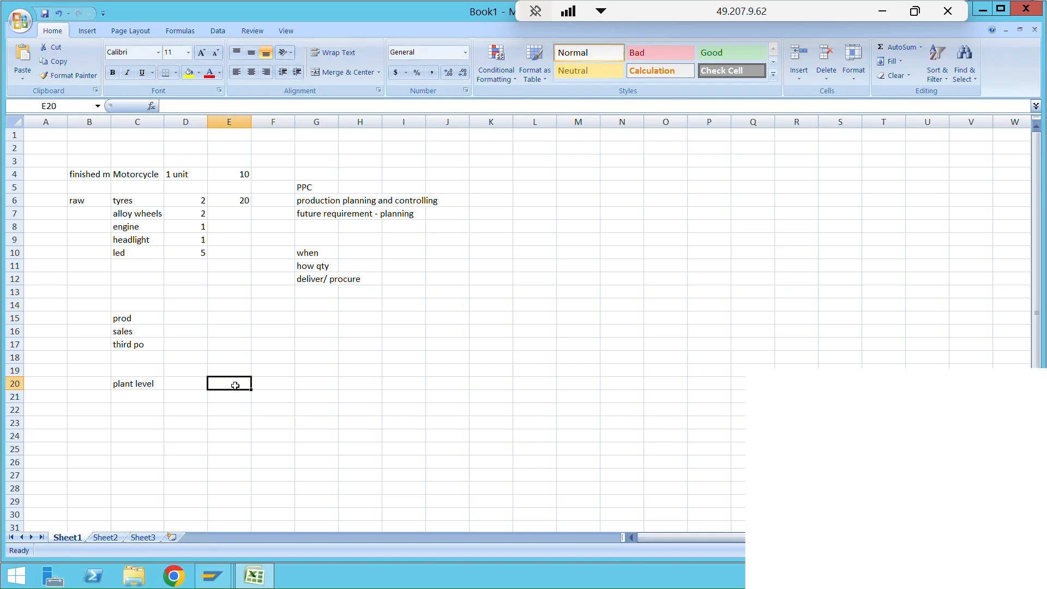
pyautogui.write('A')
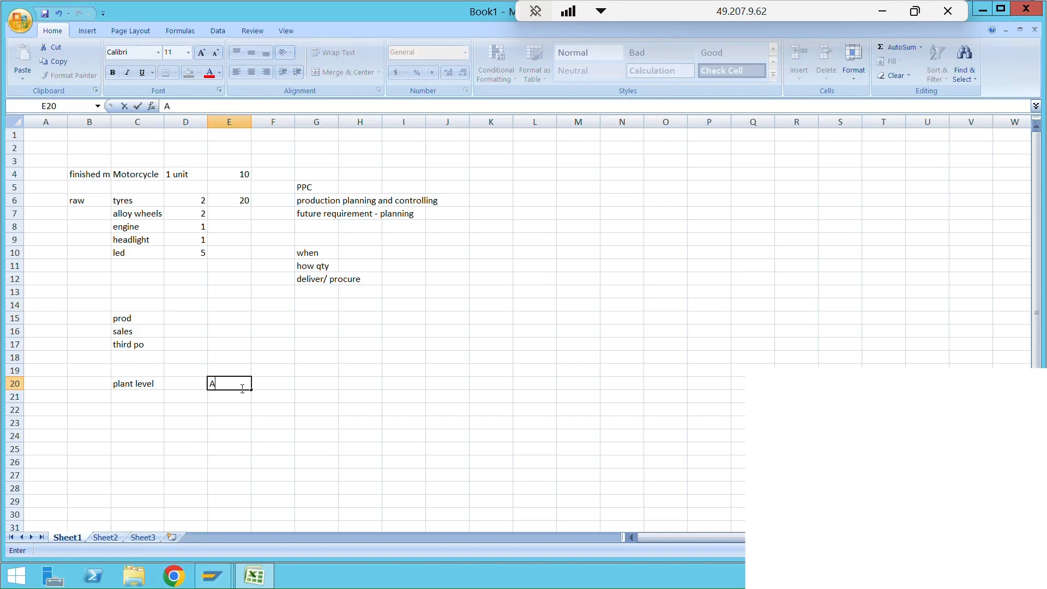
pyautogui.write('vailable stock')
pyautogui.press('Return')
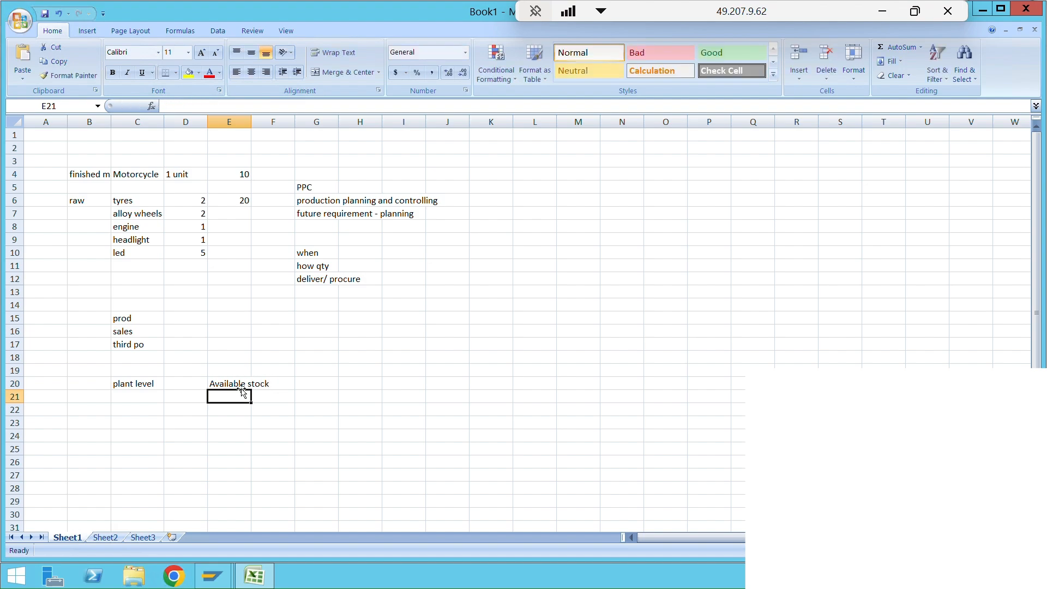
# Step: Add the label "Requirement" in C21 and widen column C slightly to fit it
pyautogui.click(194, 201)
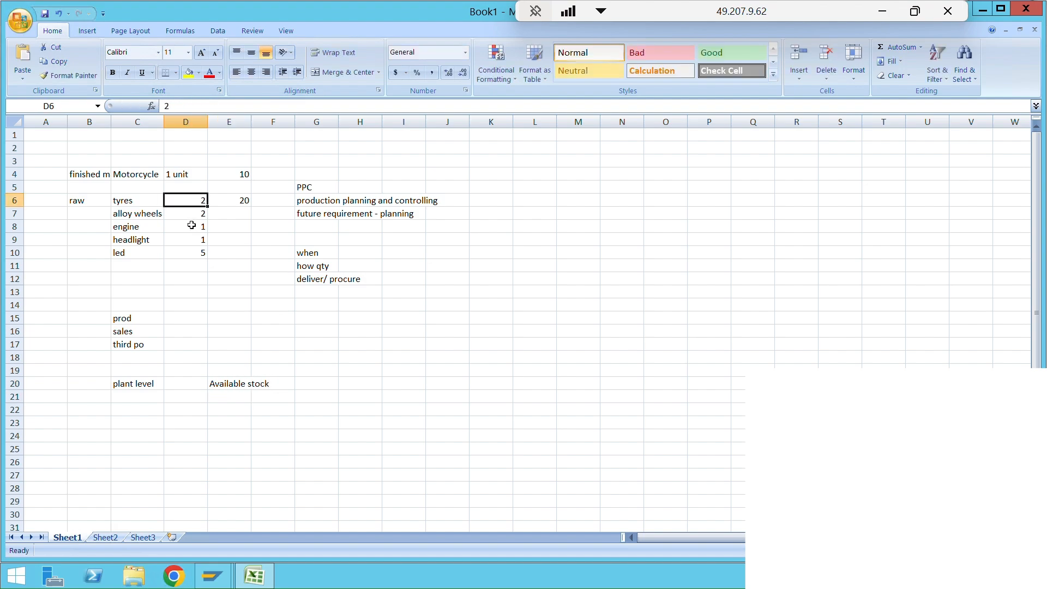
pyautogui.click(228, 202)
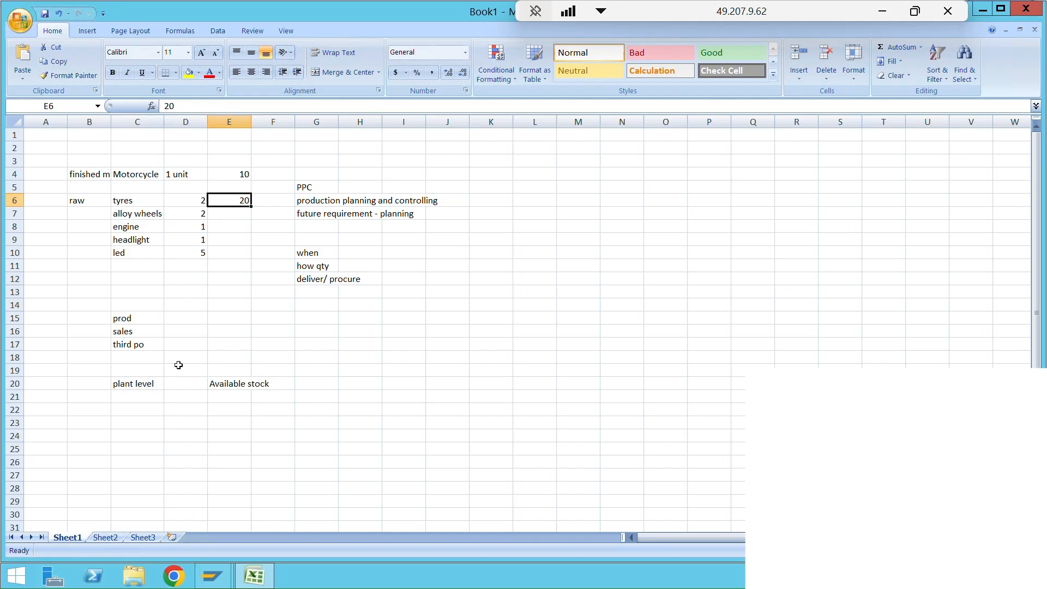
pyautogui.click(135, 400)
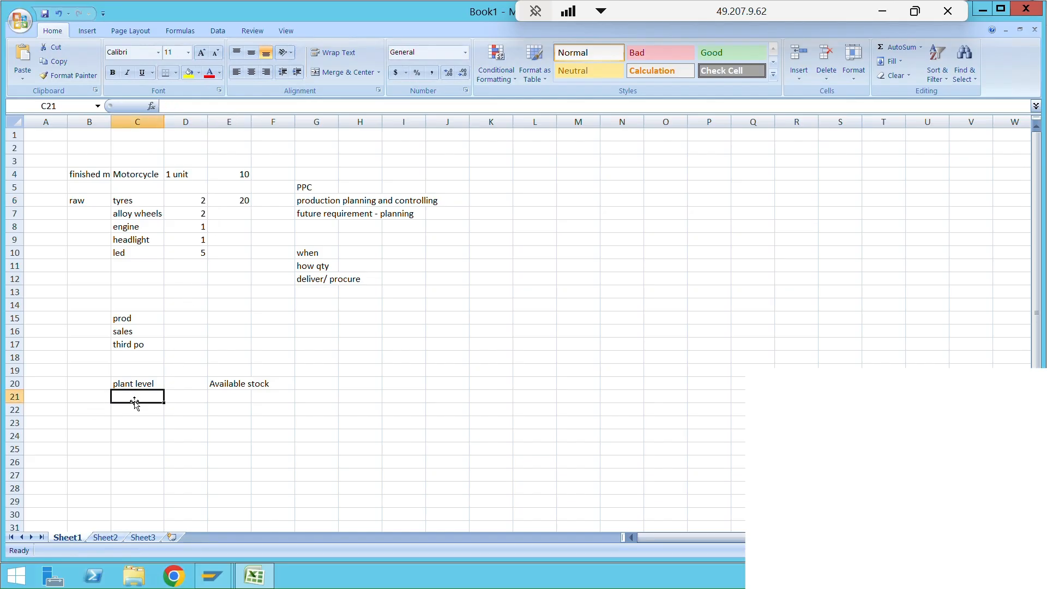
pyautogui.write('Requiree')
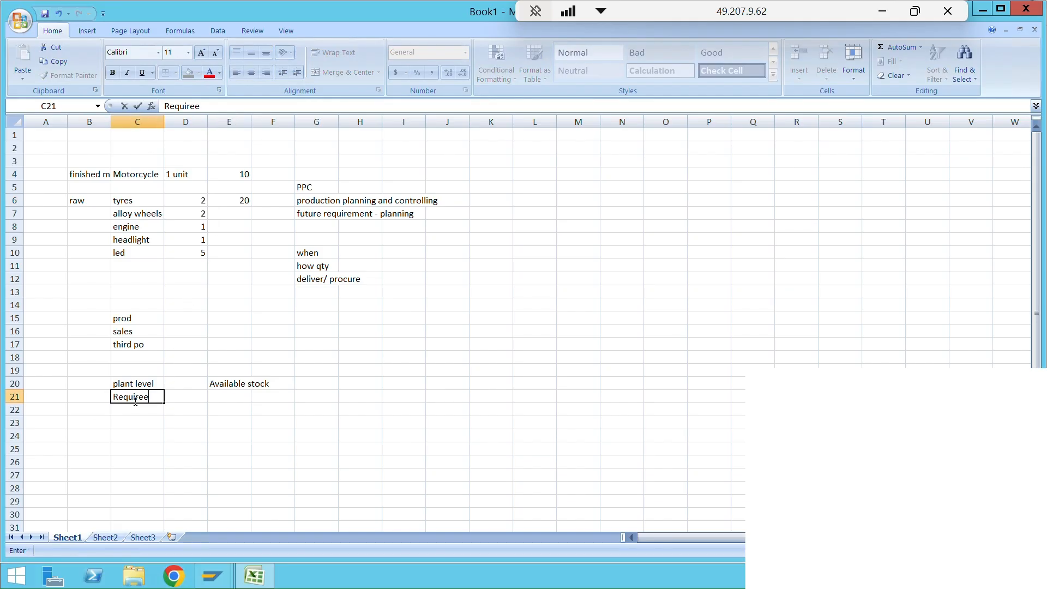
pyautogui.press('BackSpace')
pyautogui.write('ment')
pyautogui.press('Return')
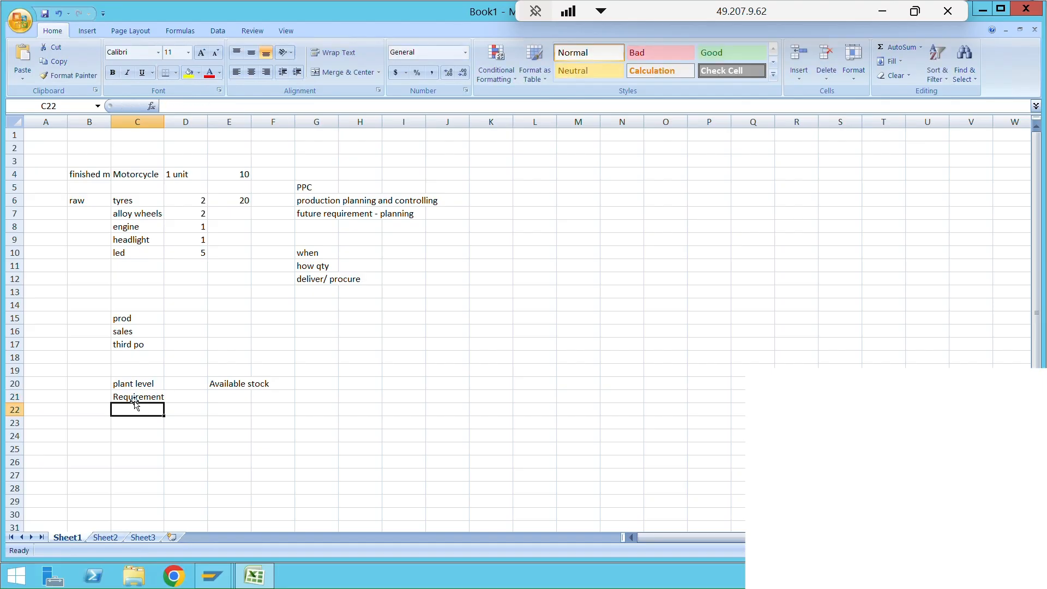
pyautogui.moveTo(163, 128); pyautogui.dragTo(169, 129)
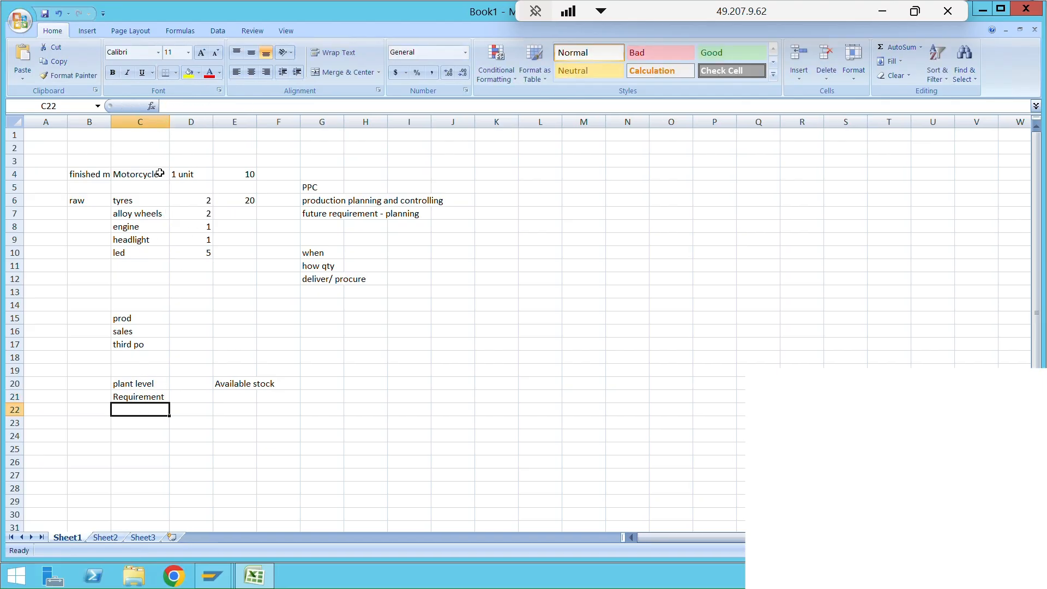
# Step: Enter 1000 in D20 for the plant-level stock and 5000 in D21 for the requirement
pyautogui.click(188, 387)
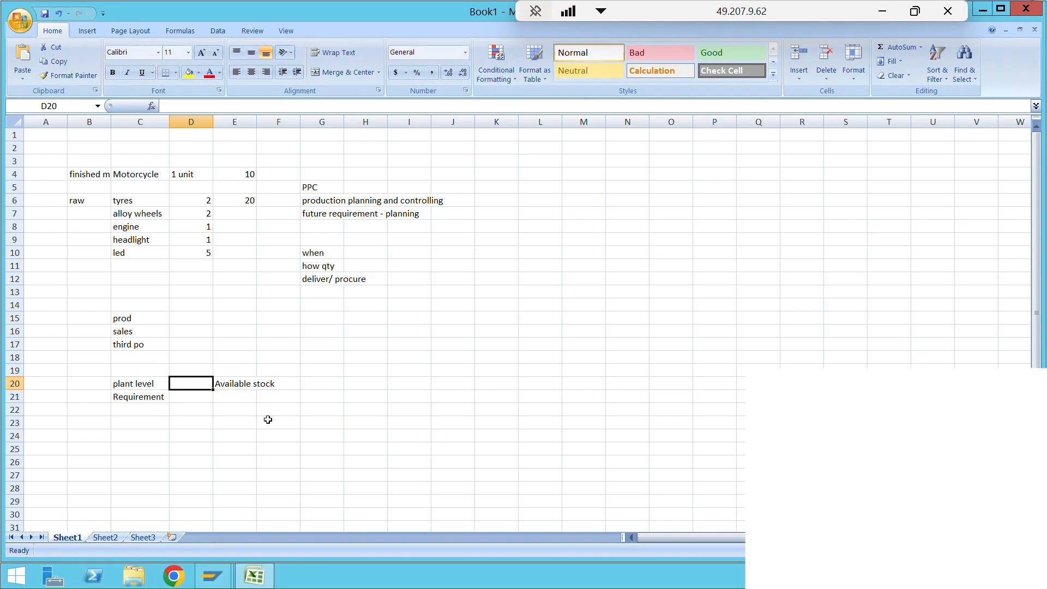
pyautogui.write('1000')
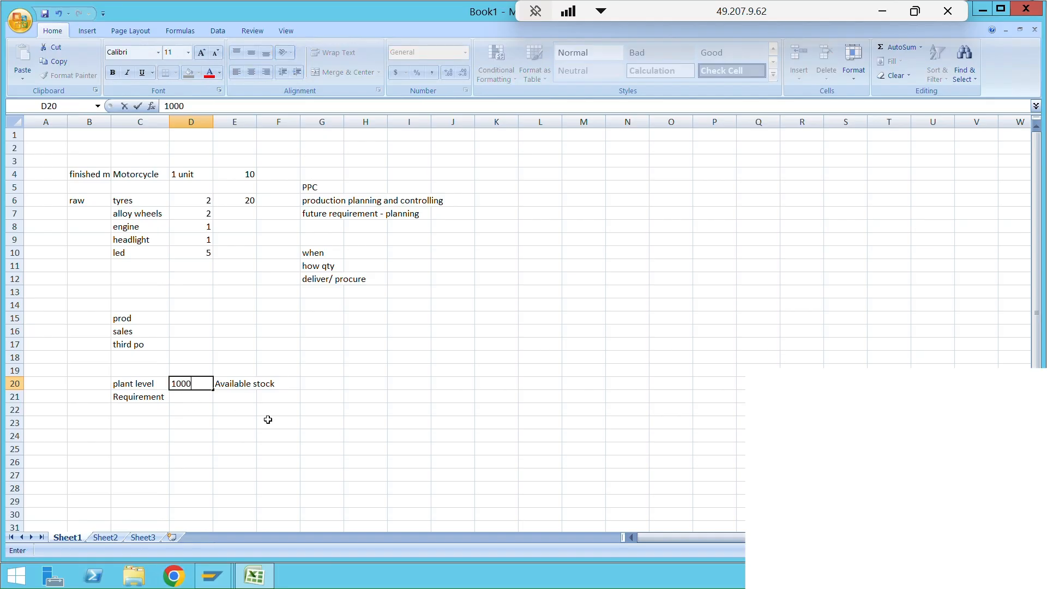
pyautogui.press('Return')
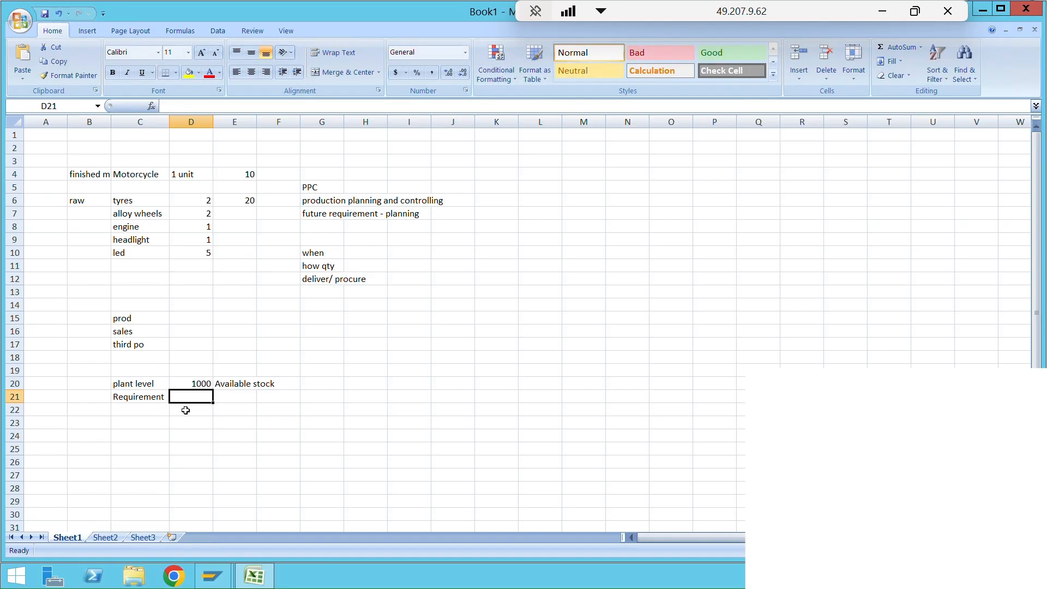
pyautogui.write('5000')
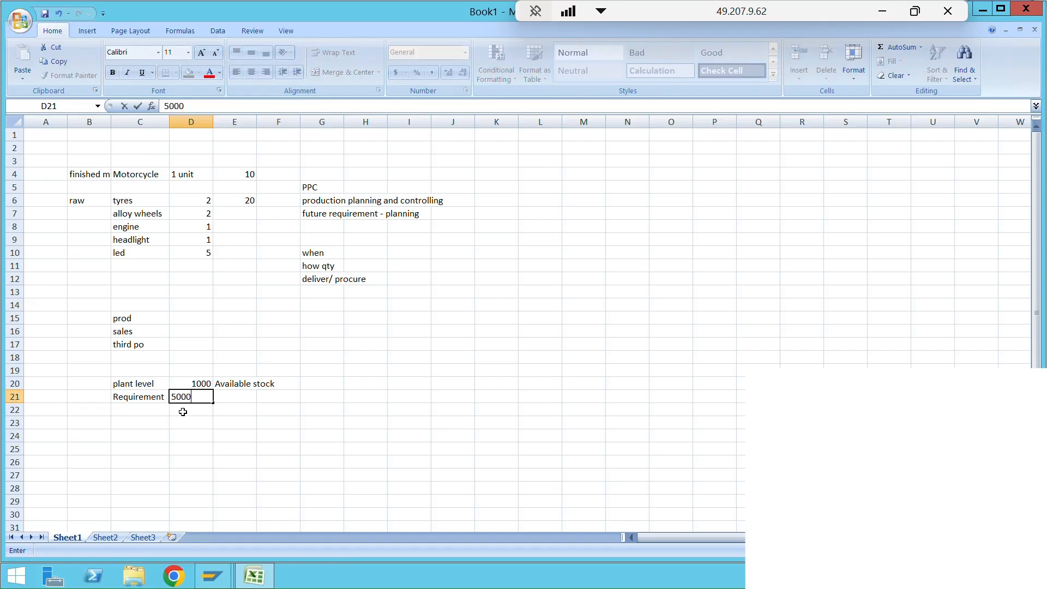
pyautogui.press('Return')
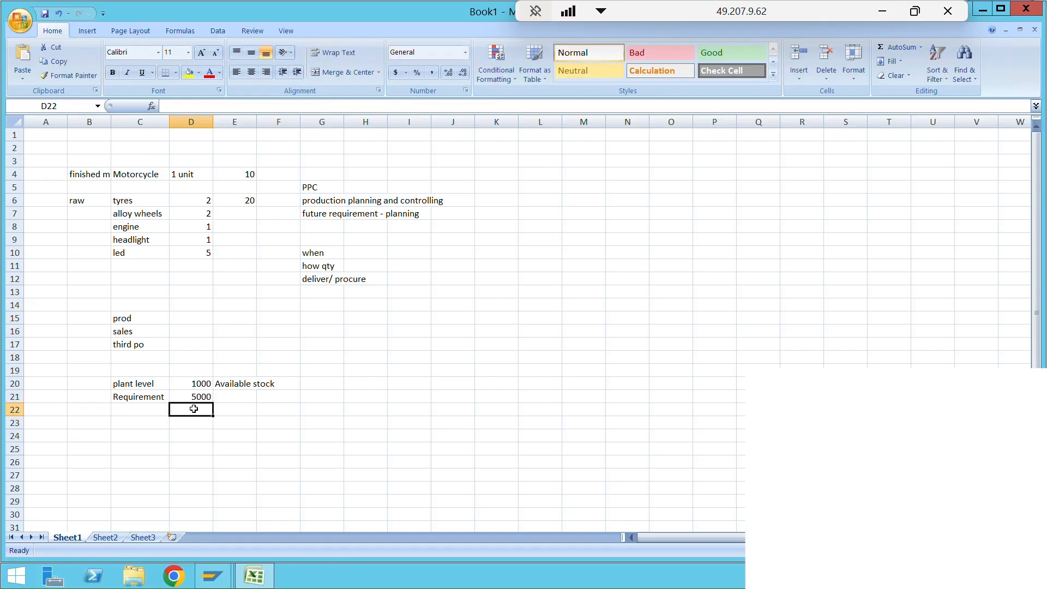
pyautogui.press('Up')
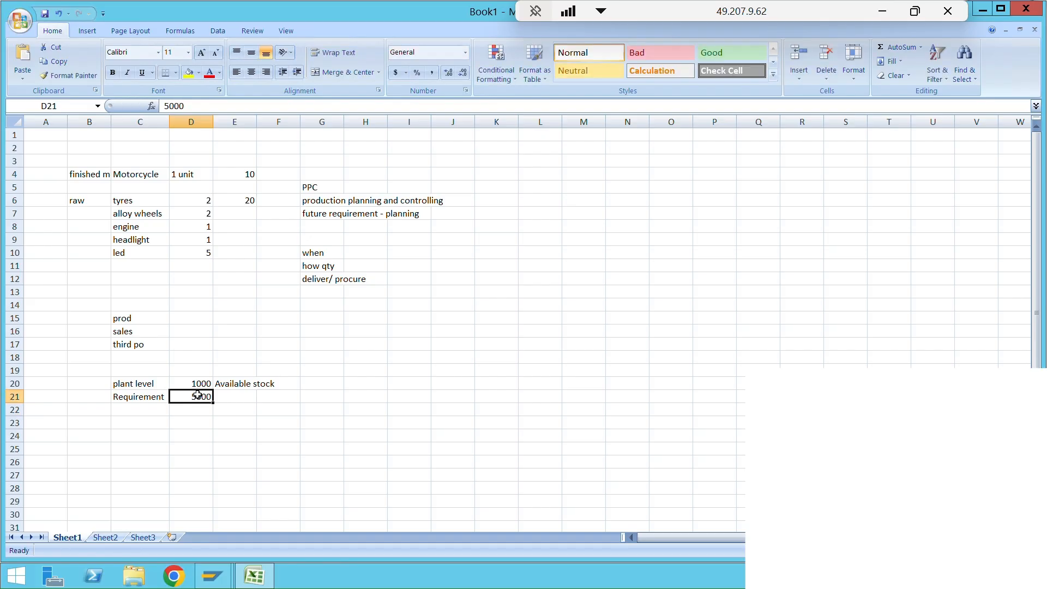
# Step: Add the label "deficiet qty" in C22 and enter 4000 beside it in D22
pyautogui.click(137, 410)
pyautogui.write('de')
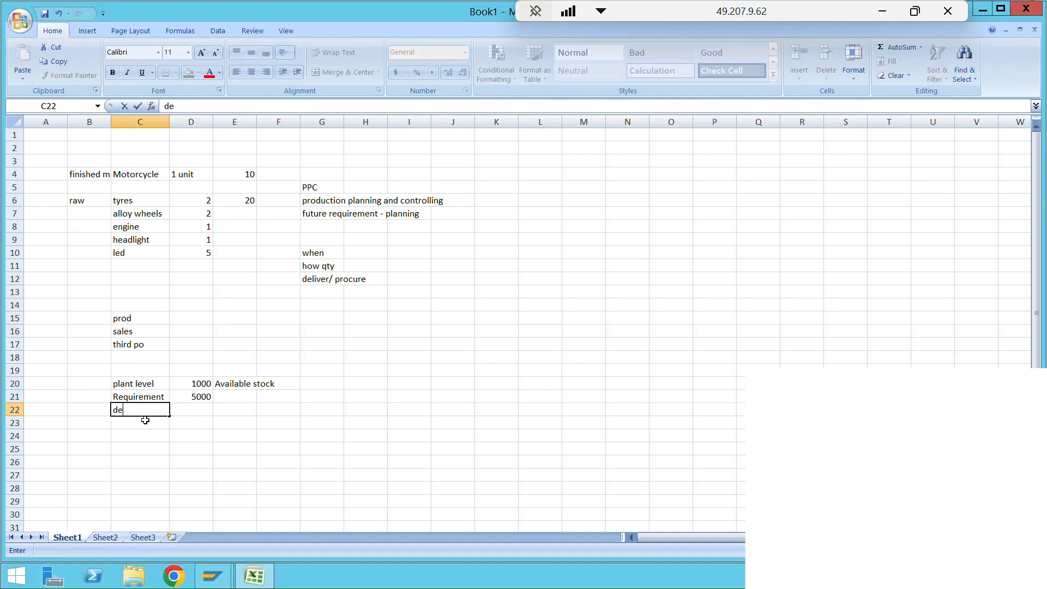
pyautogui.write('ficiet qty')
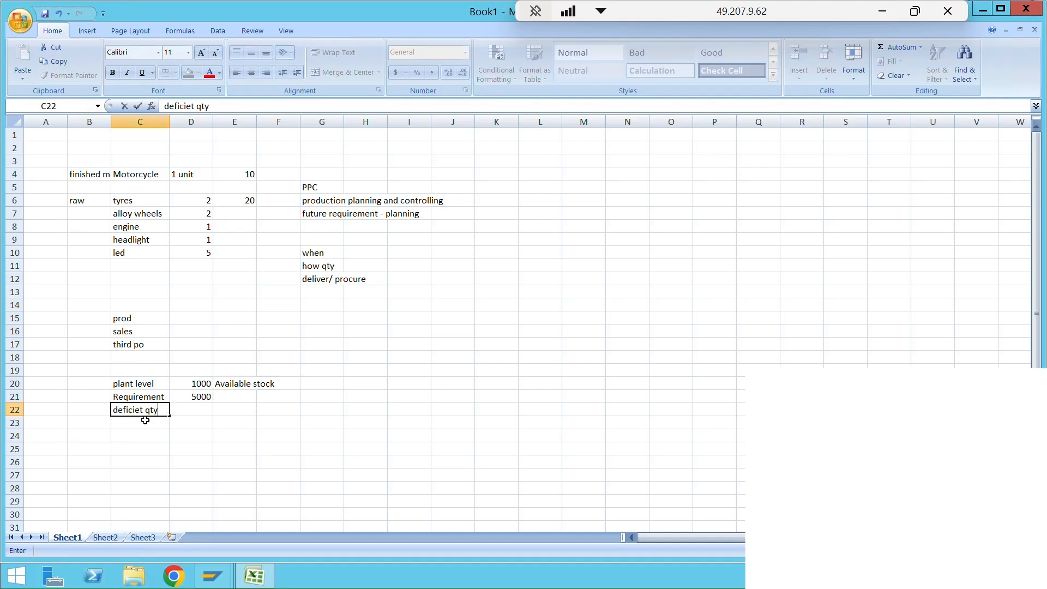
pyautogui.press('Tab')
pyautogui.write('400')
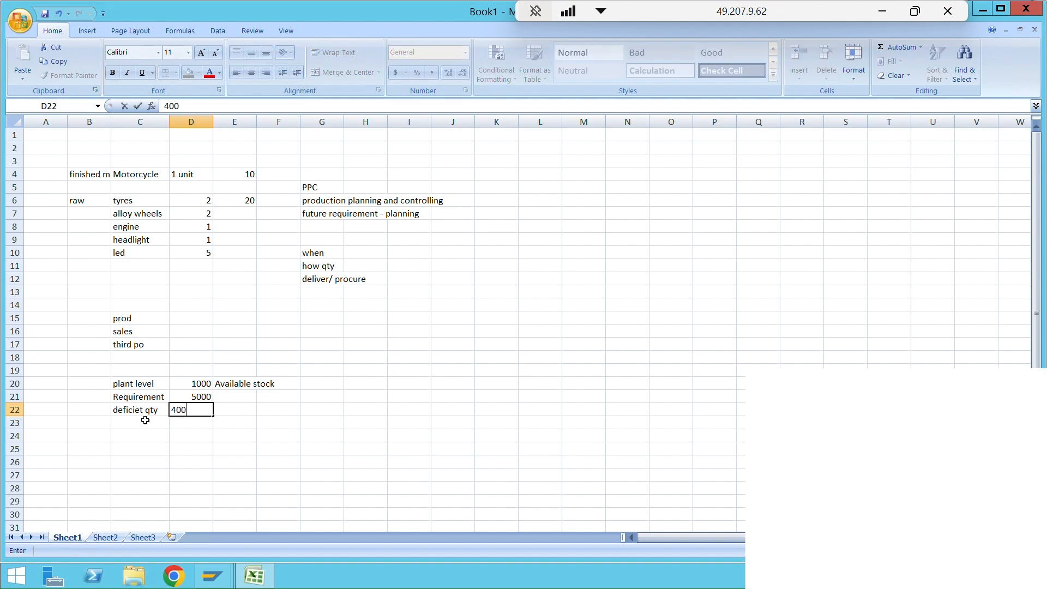
pyautogui.write('0')
pyautogui.press('Return')
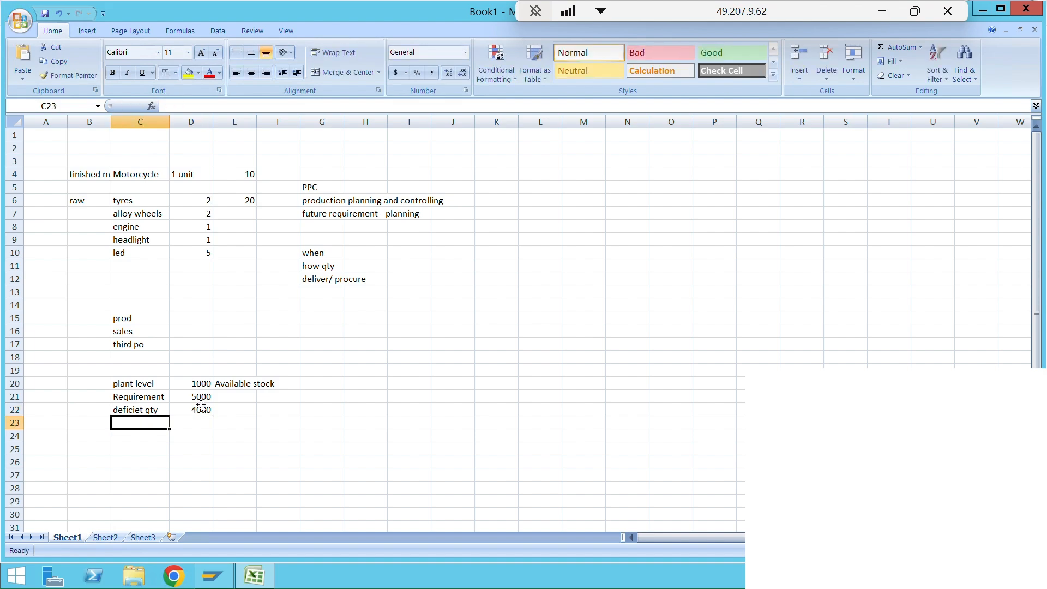
pyautogui.click(332, 191)
pyautogui.moveTo(333, 196); pyautogui.dragTo(336, 215)
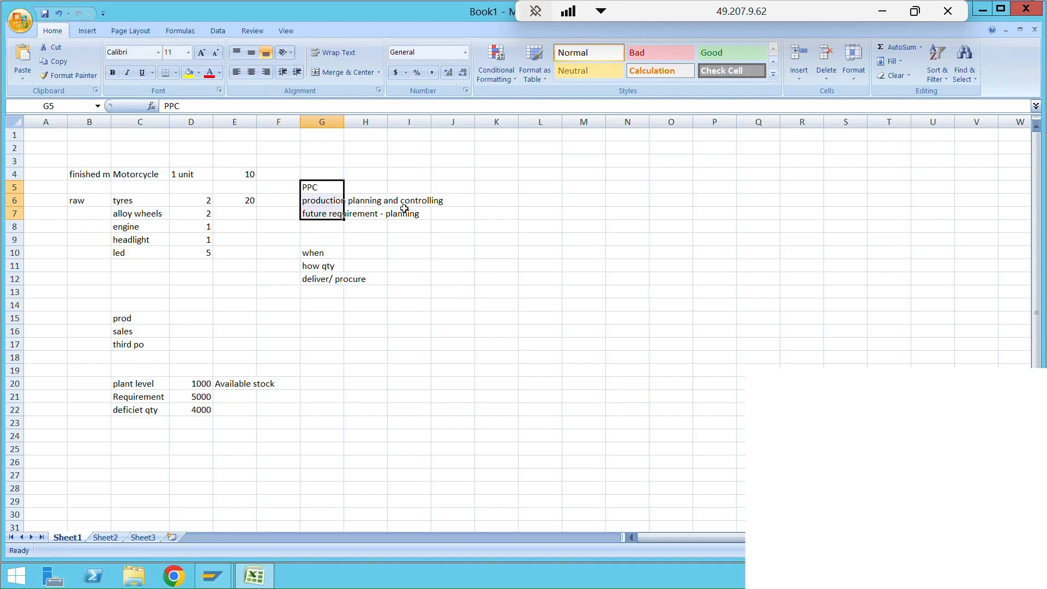
pyautogui.moveTo(188, 381); pyautogui.dragTo(191, 398)
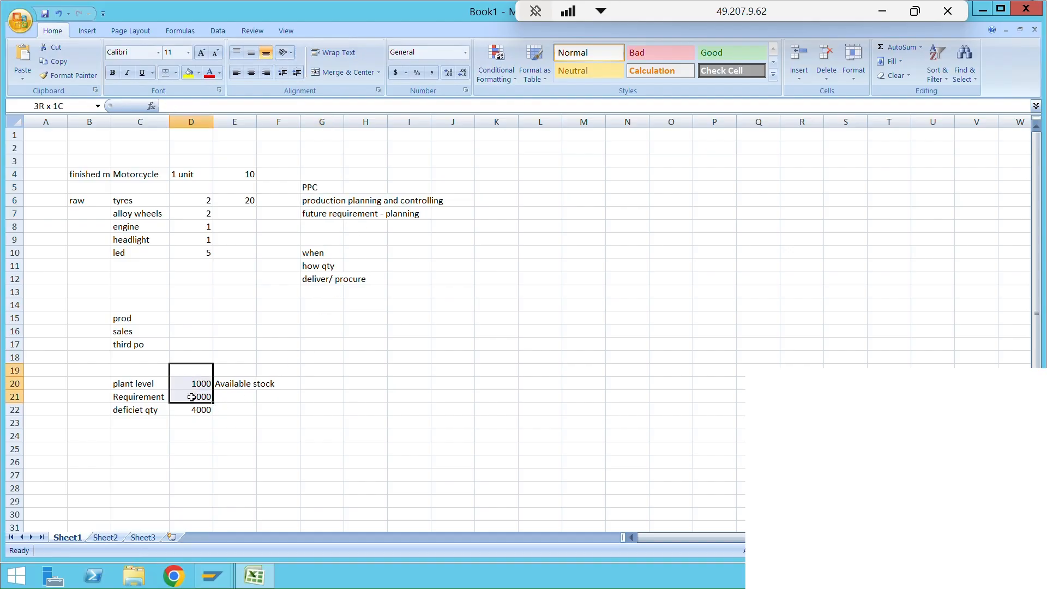
pyautogui.moveTo(106, 386); pyautogui.dragTo(278, 384)
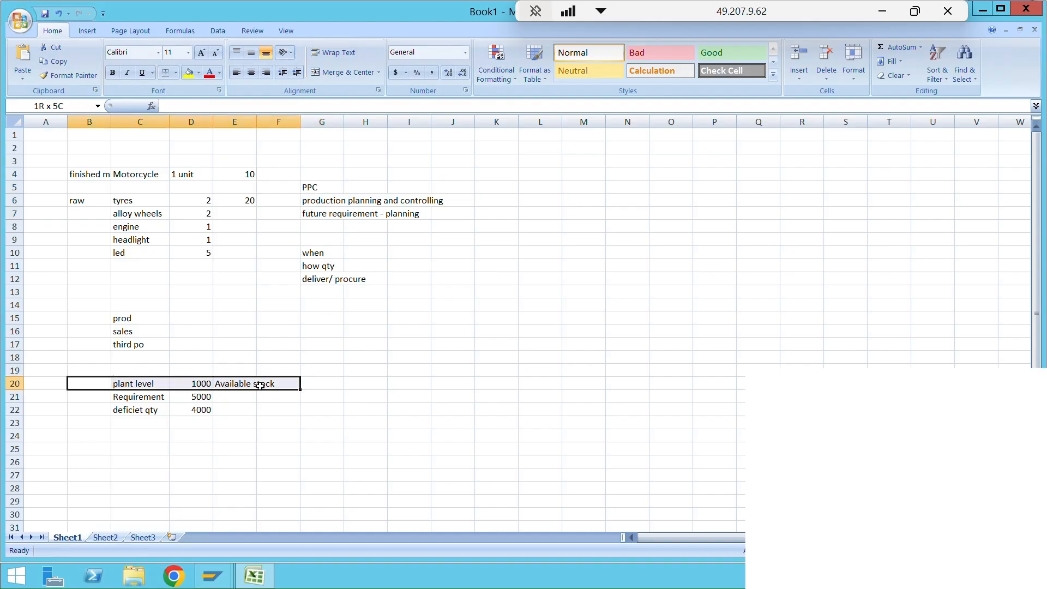
pyautogui.moveTo(152, 397); pyautogui.dragTo(195, 407)
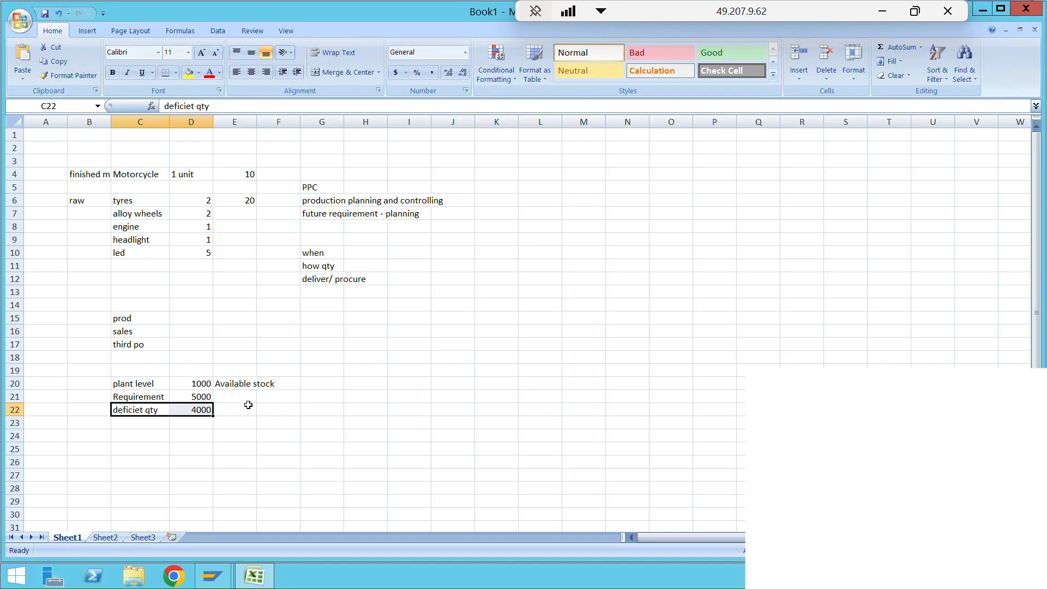
# Step: Enter the dates 21 March in G22 and 25 March in G23, beside the deficit quantity
pyautogui.click(328, 408)
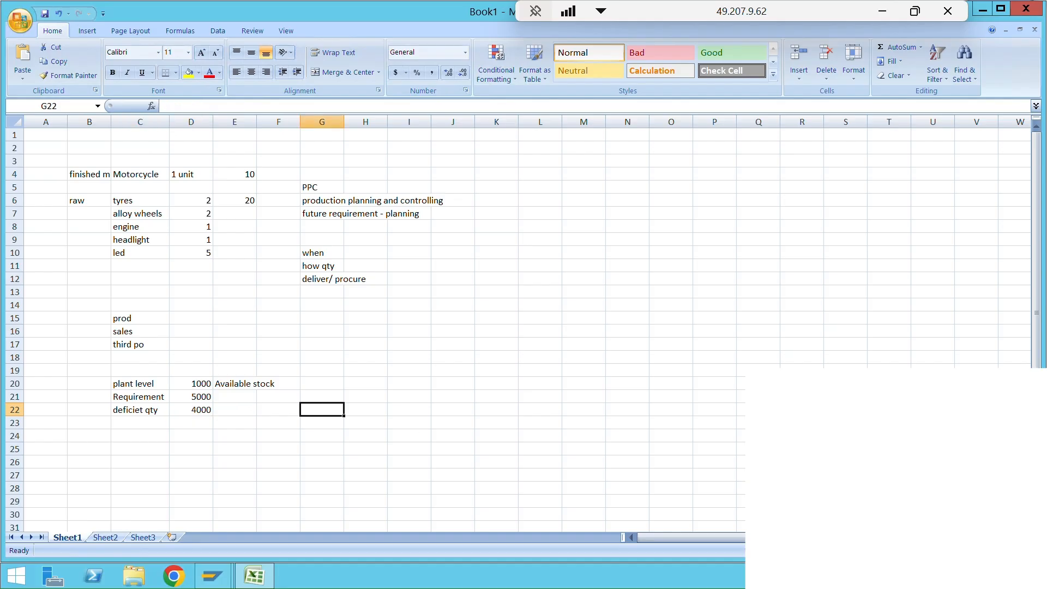
pyautogui.write('21march')
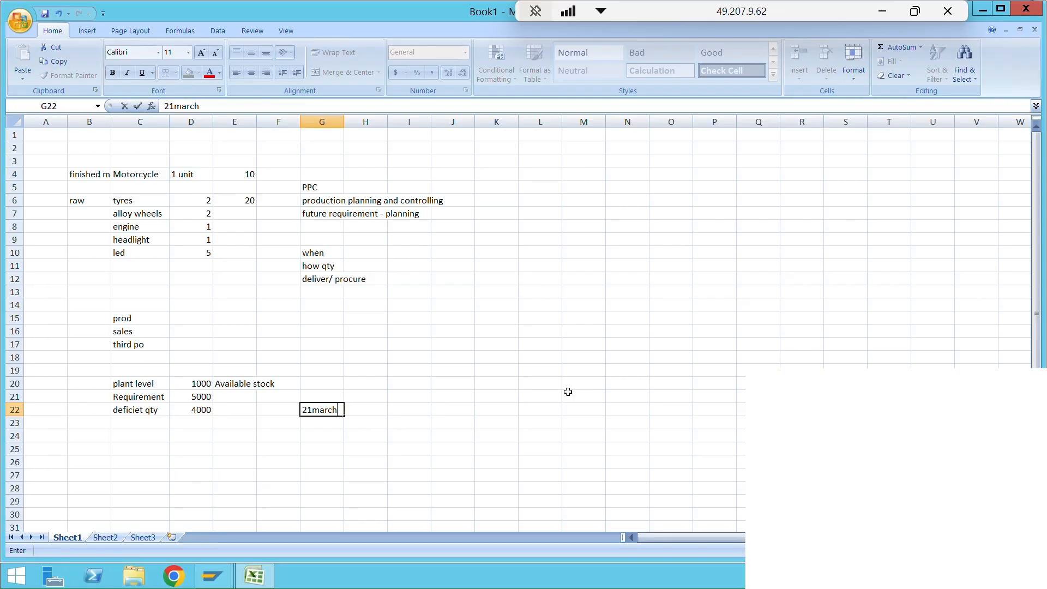
pyautogui.press('Return')
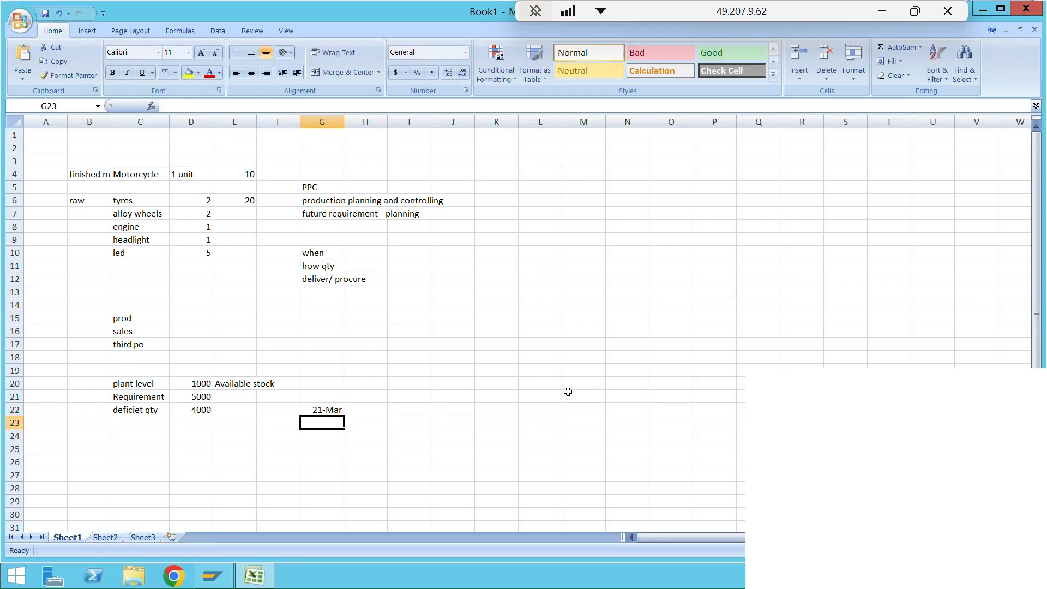
pyautogui.click(210, 412)
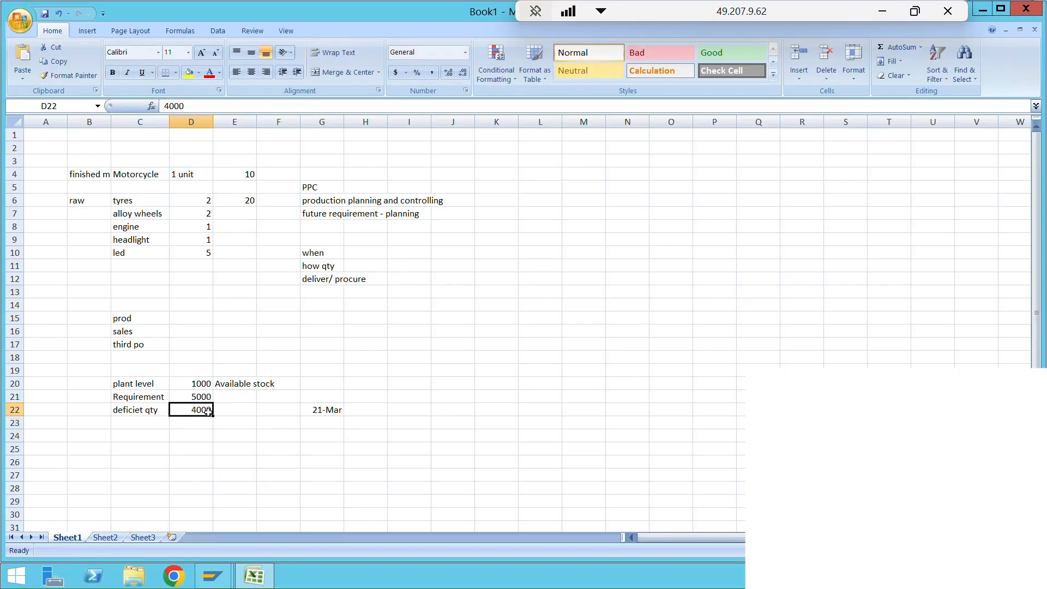
pyautogui.click(313, 424)
pyautogui.write('25')
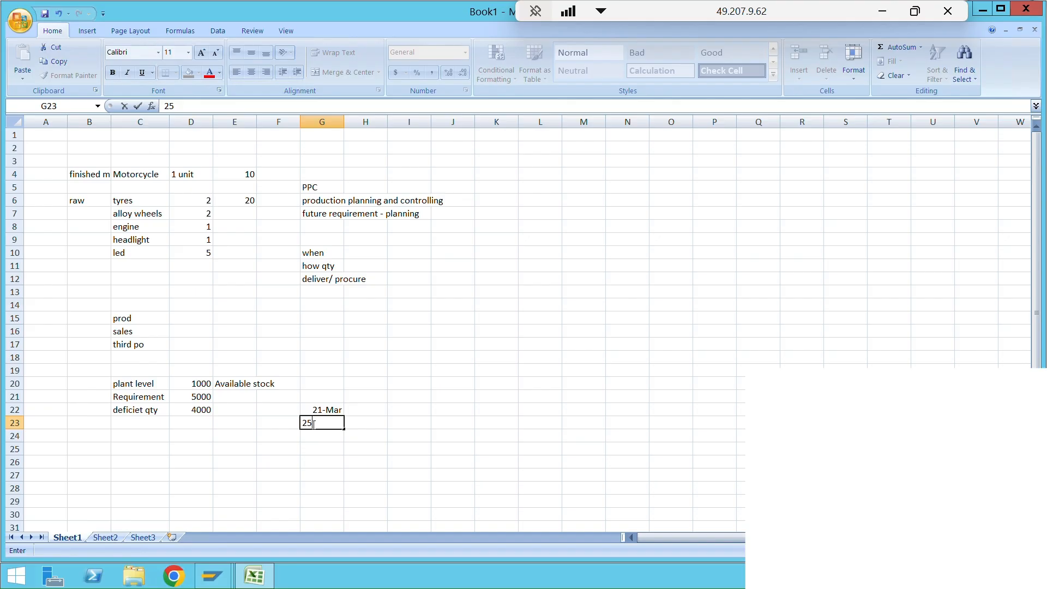
pyautogui.write(' march')
pyautogui.press('Return')
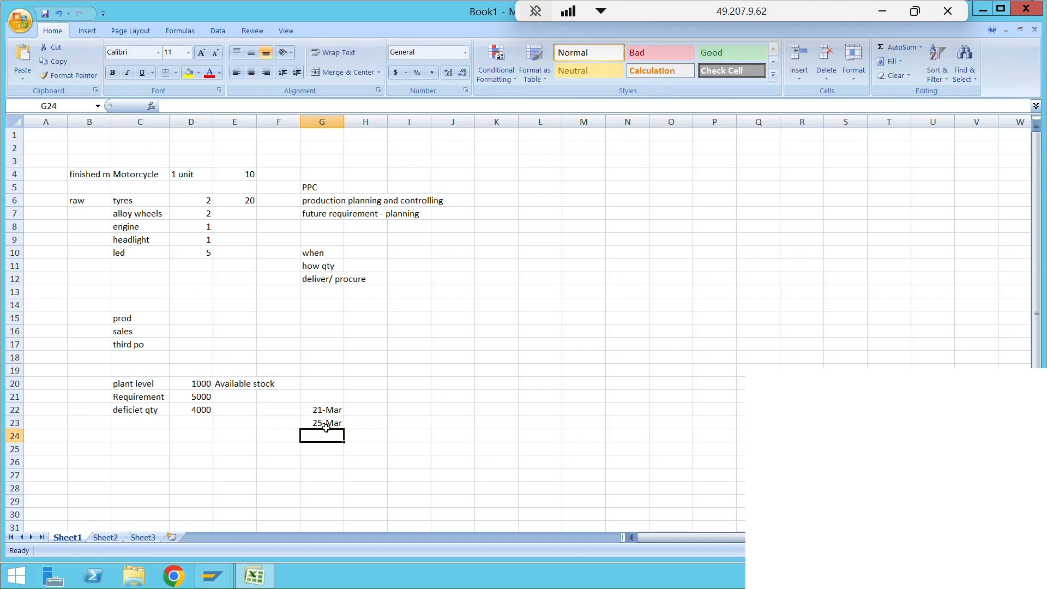
pyautogui.click(327, 423)
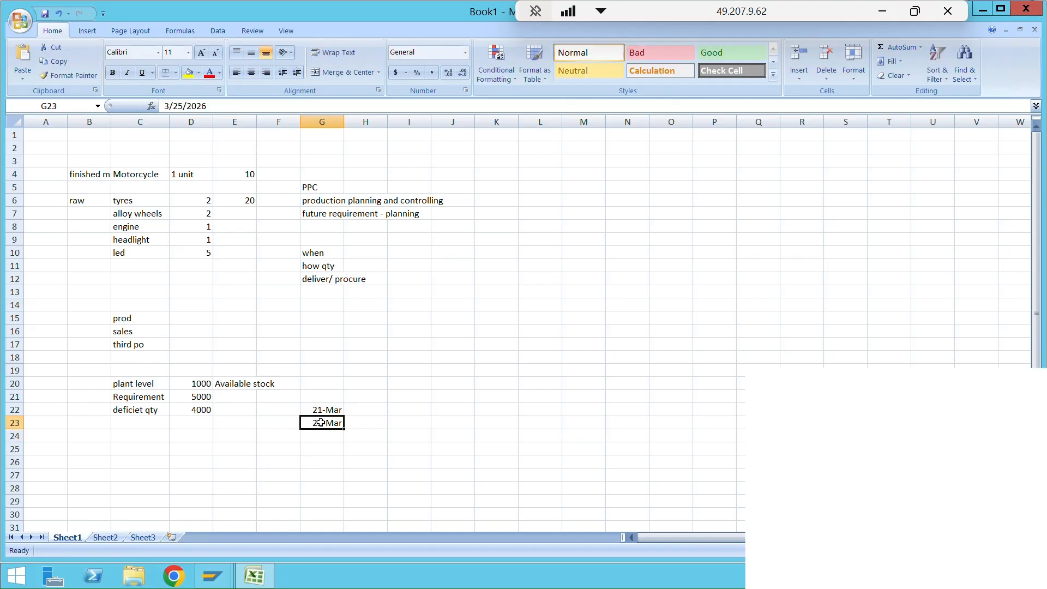
pyautogui.click(200, 410)
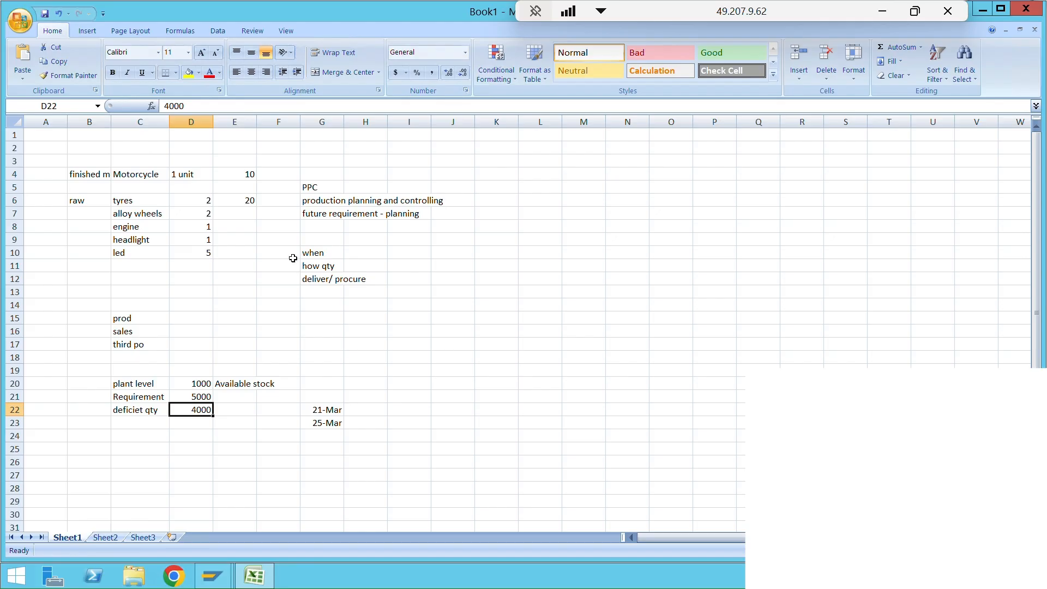
pyautogui.moveTo(319, 188); pyautogui.dragTo(321, 215)
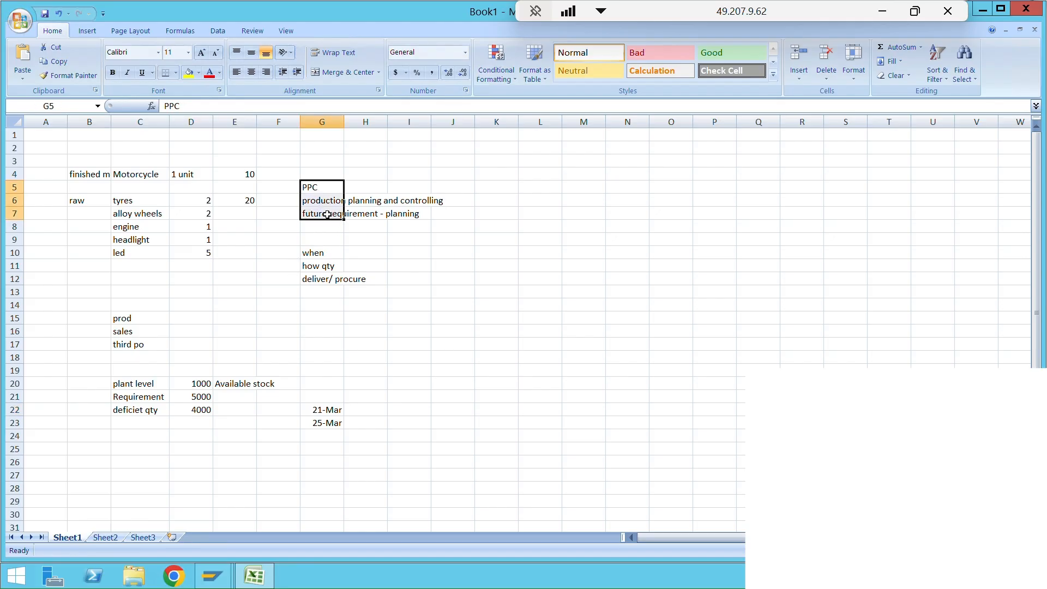
# Step: Switch to TSCM50_1_EN_Col15.pdf in the browser and review page 412's lesson overview, objectives and "Overview of MRP" procedure diagram
pyautogui.hotkey('alt', 'Tab')
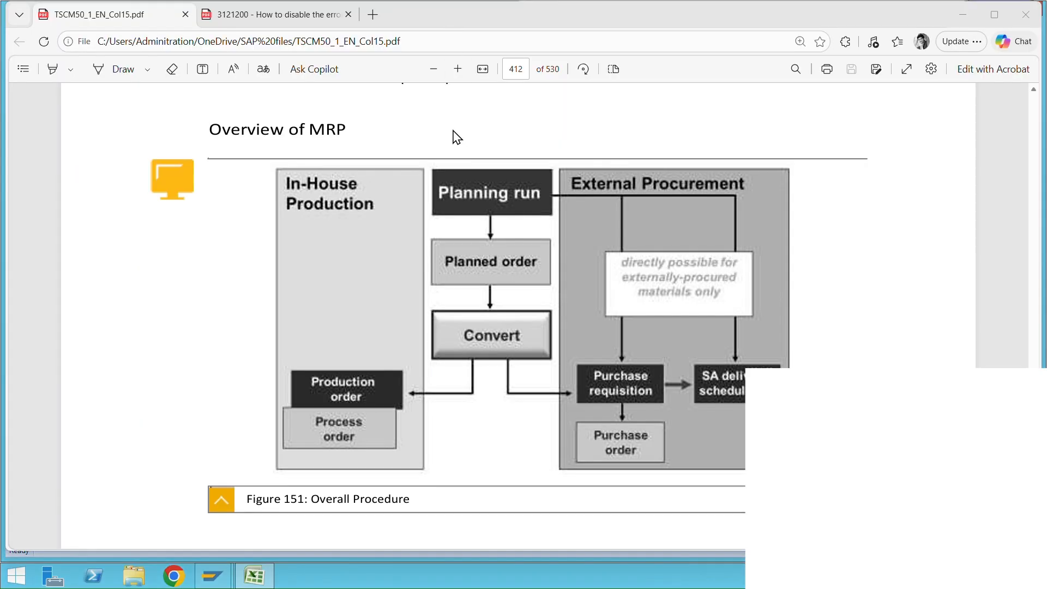
pyautogui.scroll(6, 470, 131)
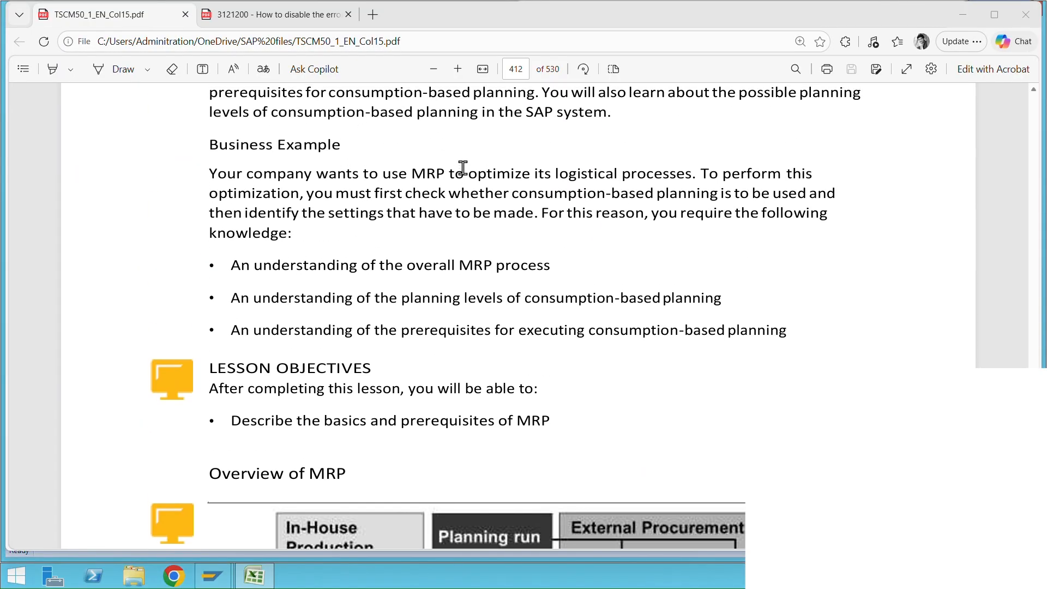
pyautogui.scroll(1, 507, 182)
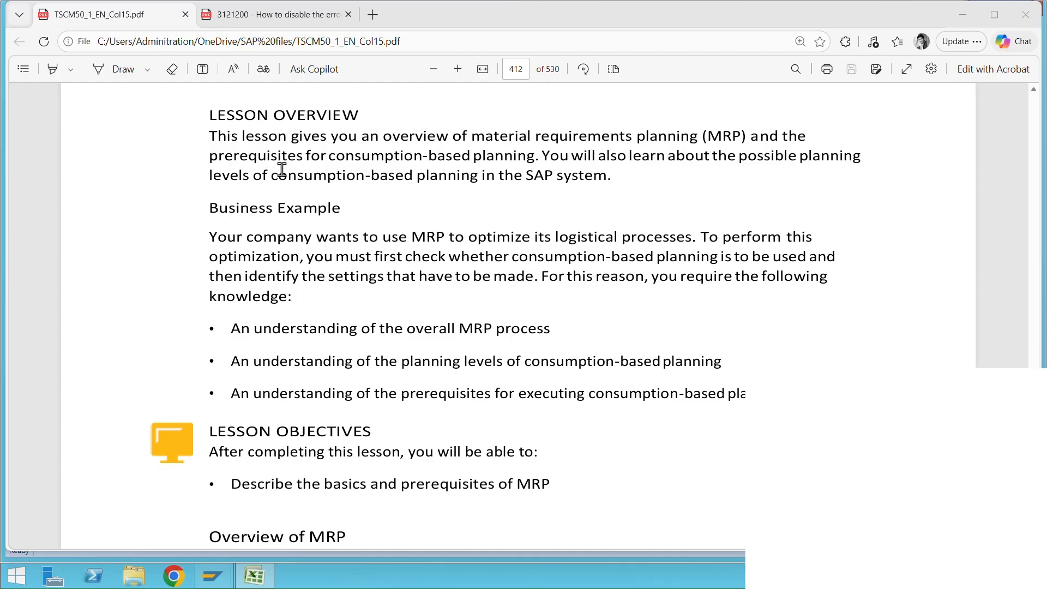
pyautogui.scroll(-2, 374, 240)
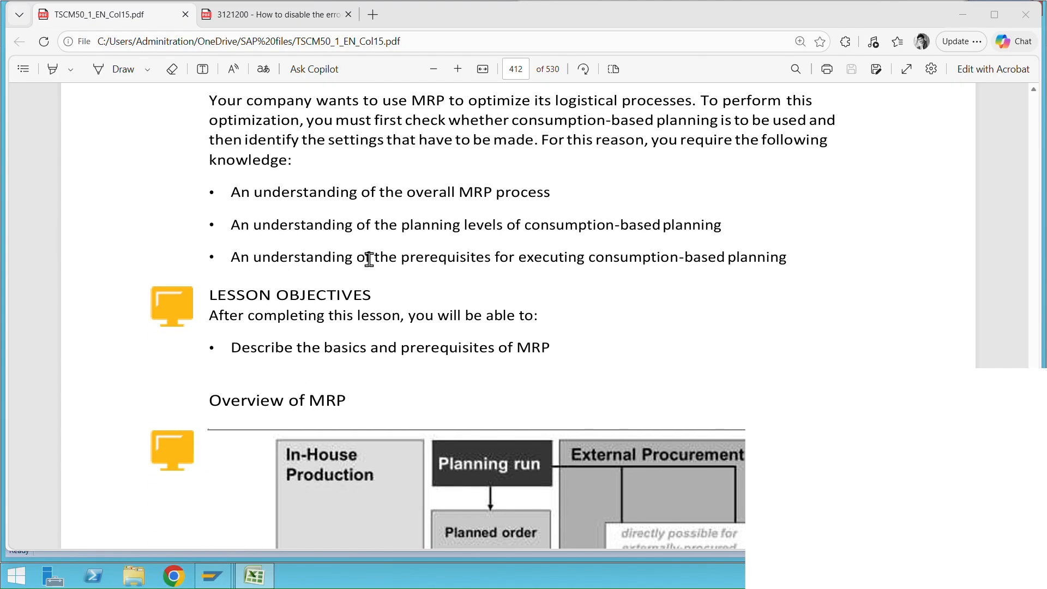
pyautogui.scroll(-1, 377, 256)
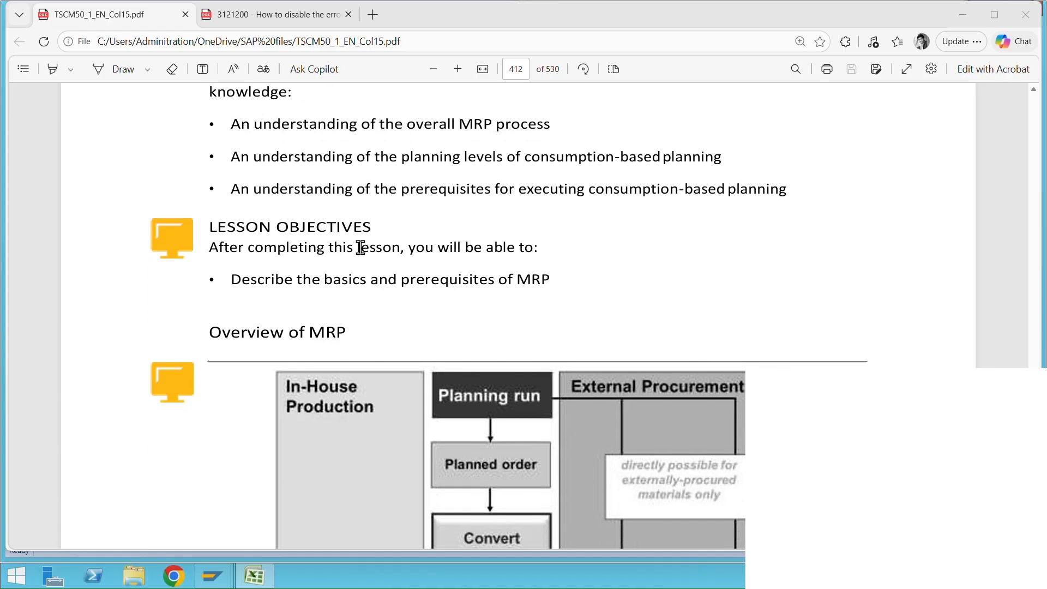
pyautogui.scroll(-3, 382, 264)
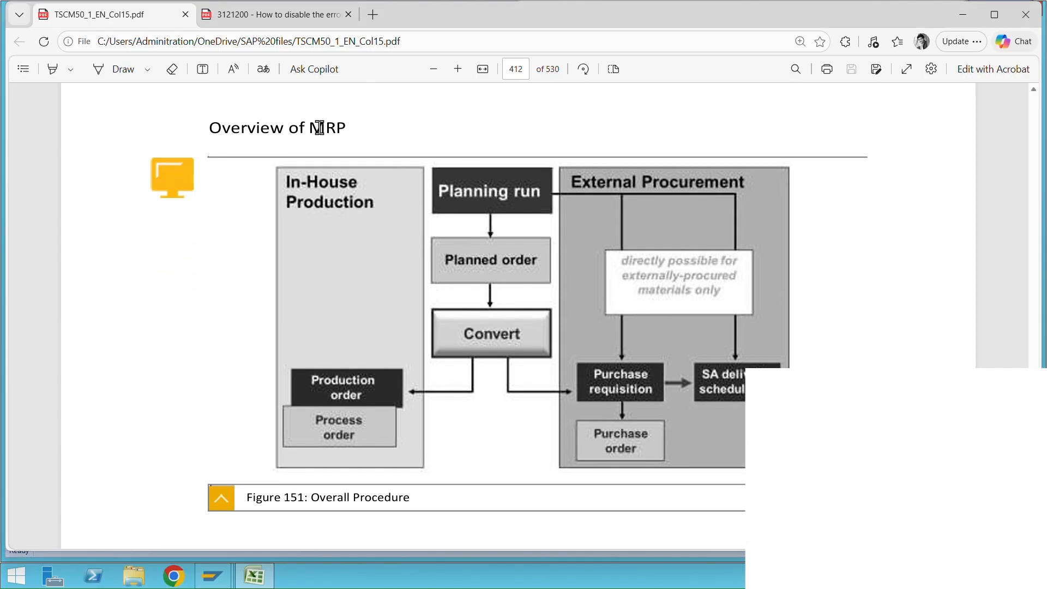
pyautogui.moveTo(355, 124); pyautogui.dragTo(295, 133)
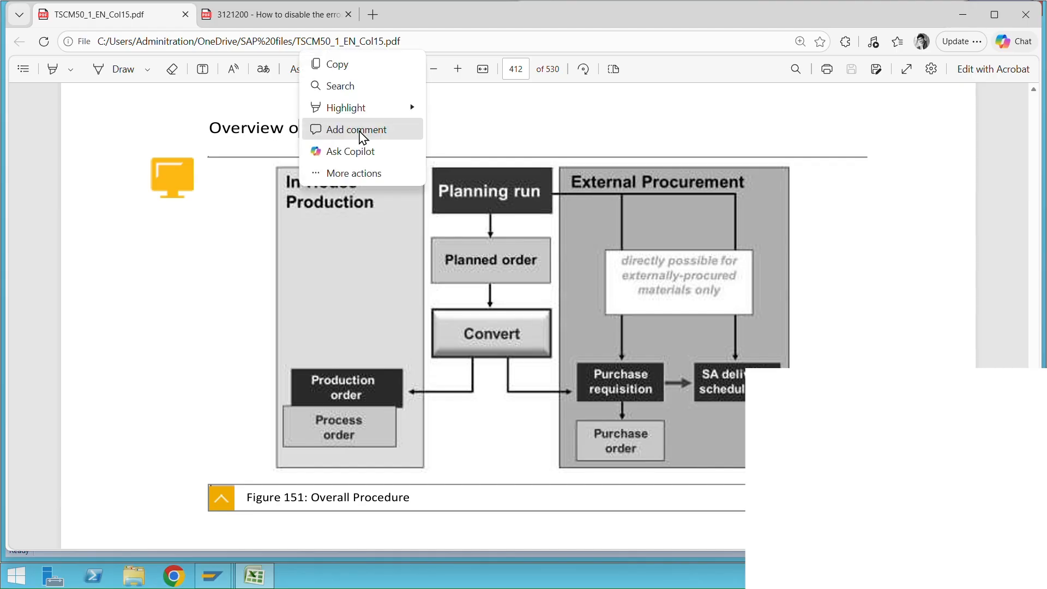
pyautogui.click(519, 147)
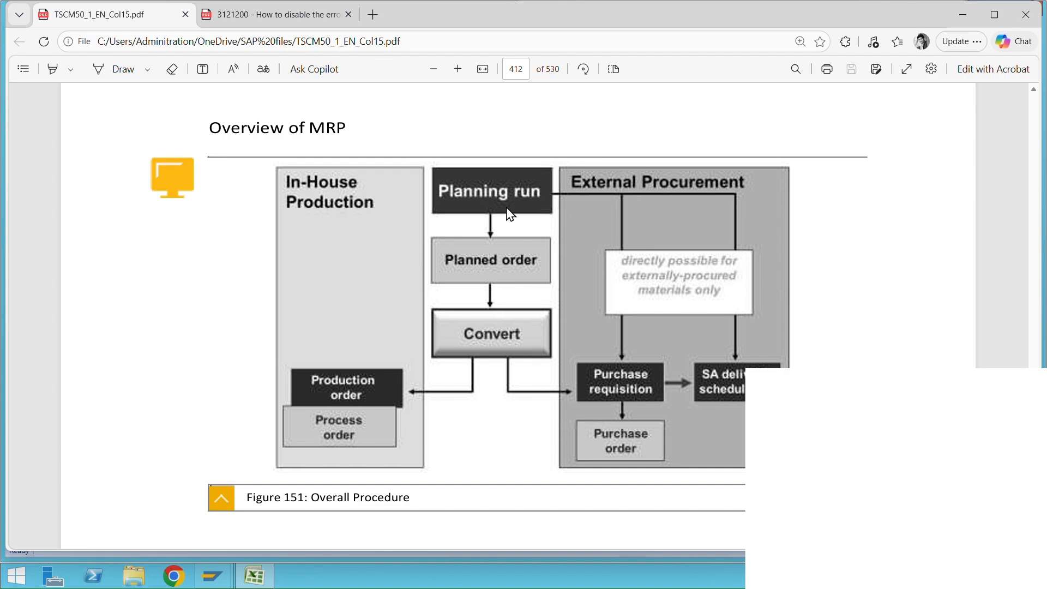
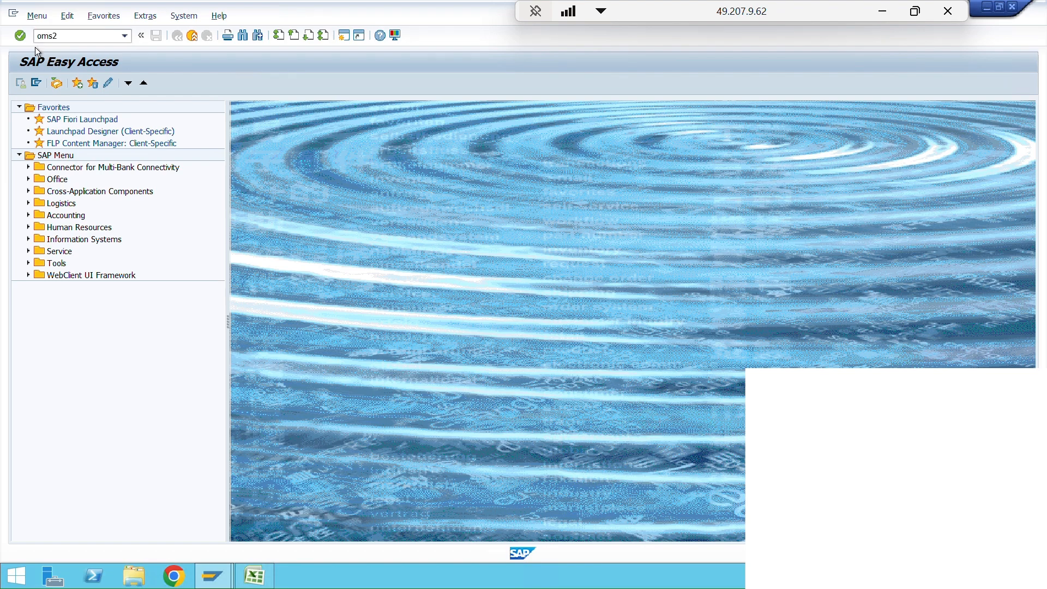
# Step: Run transaction oms2 in SAP, locate material type ZRAW in the overview and open its details
pyautogui.press('Return')
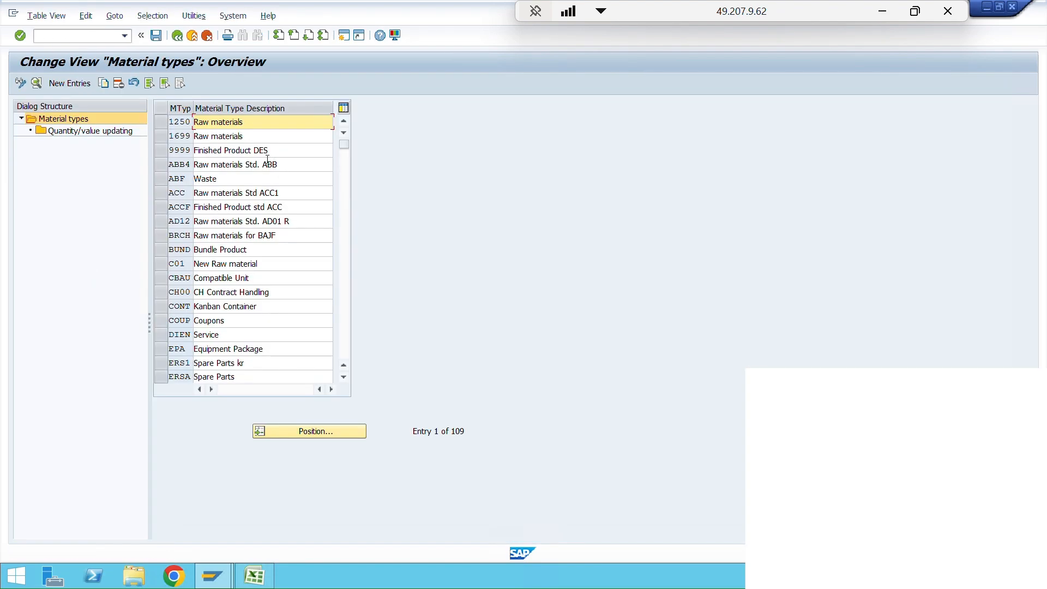
pyautogui.click(310, 434)
pyautogui.write('z')
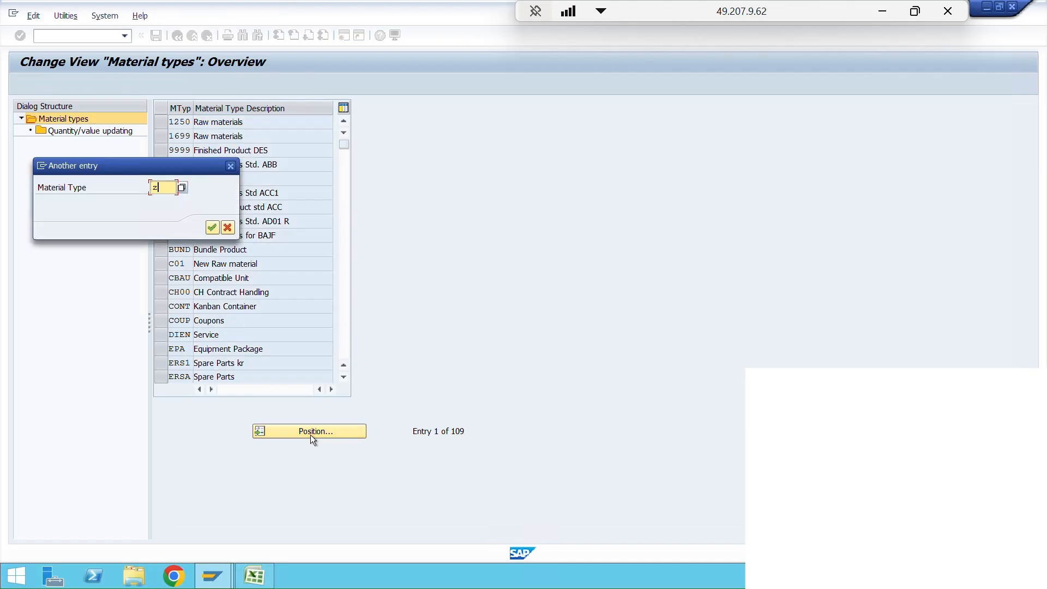
pyautogui.write('raw')
pyautogui.press('Return')
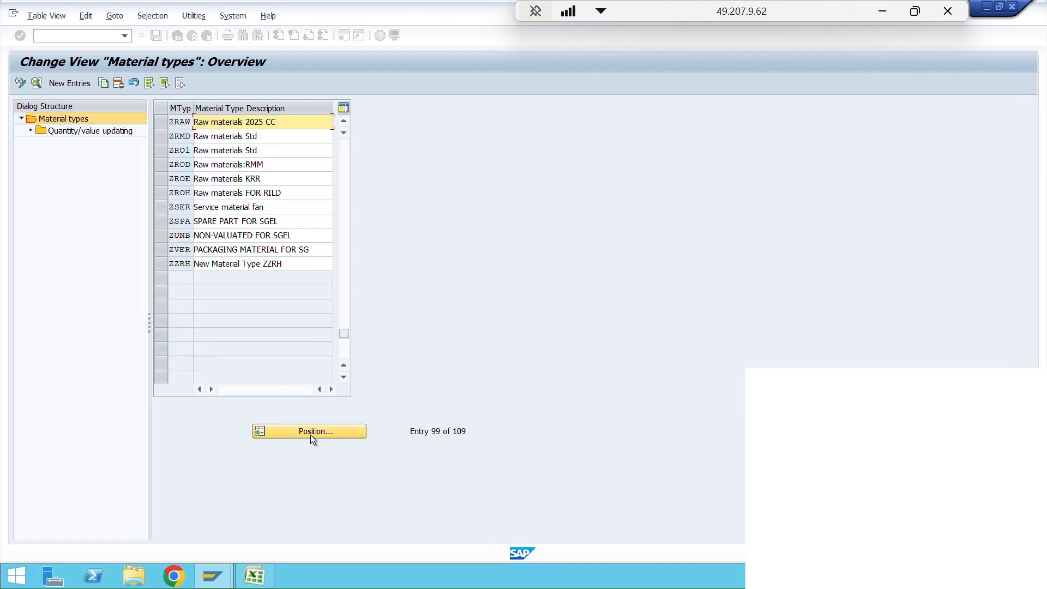
pyautogui.click(163, 122)
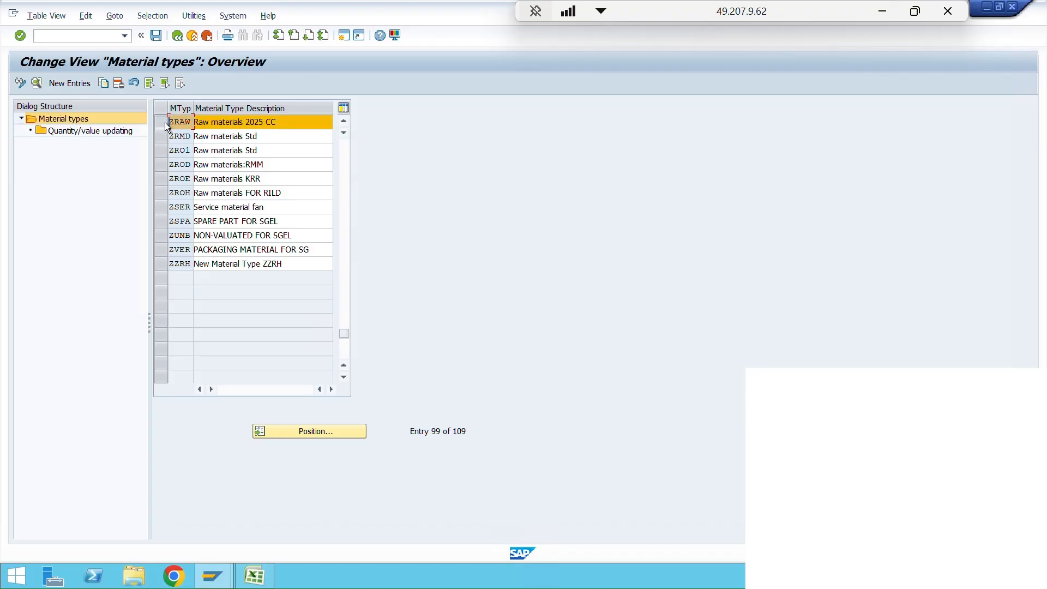
pyautogui.click(37, 83)
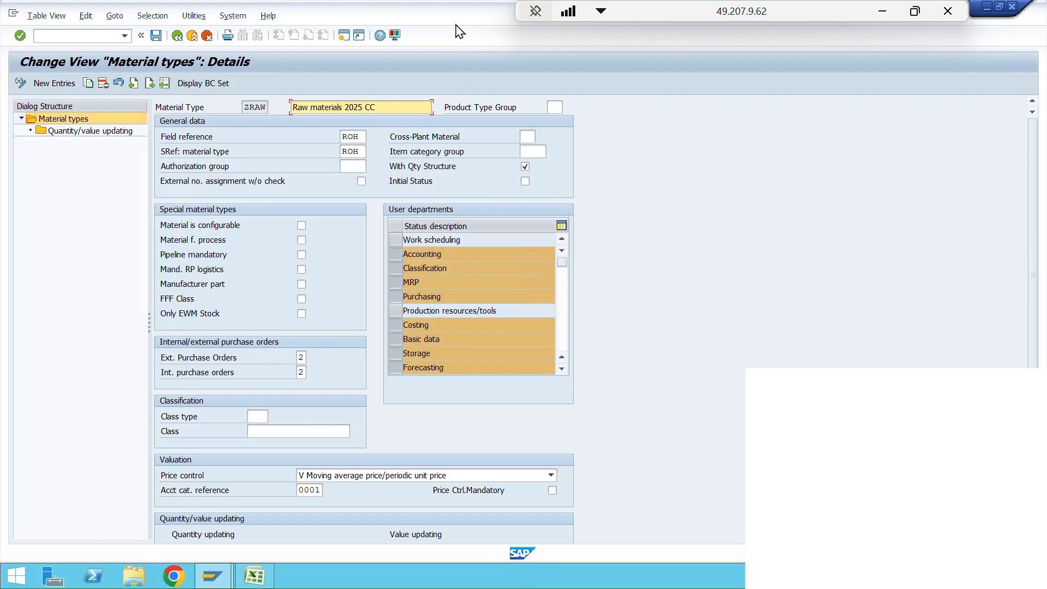
# Step: Review the allowed values for Ext. Purchase Orders on material type ZRAW, highlighting entry 2, and close the list unchanged
pyautogui.click(191, 363)
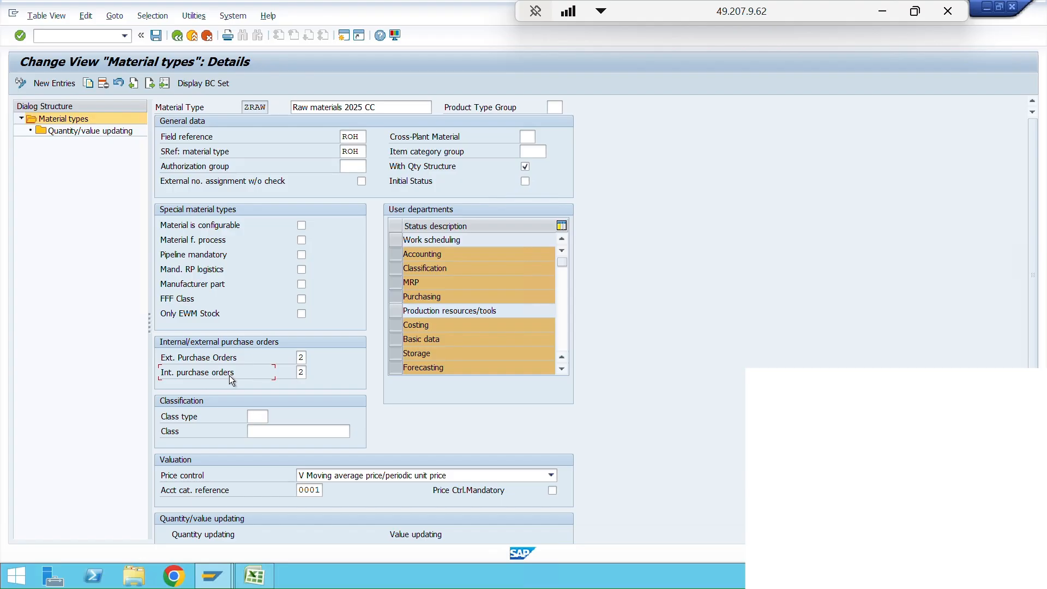
pyautogui.click(301, 358)
pyautogui.click(314, 358)
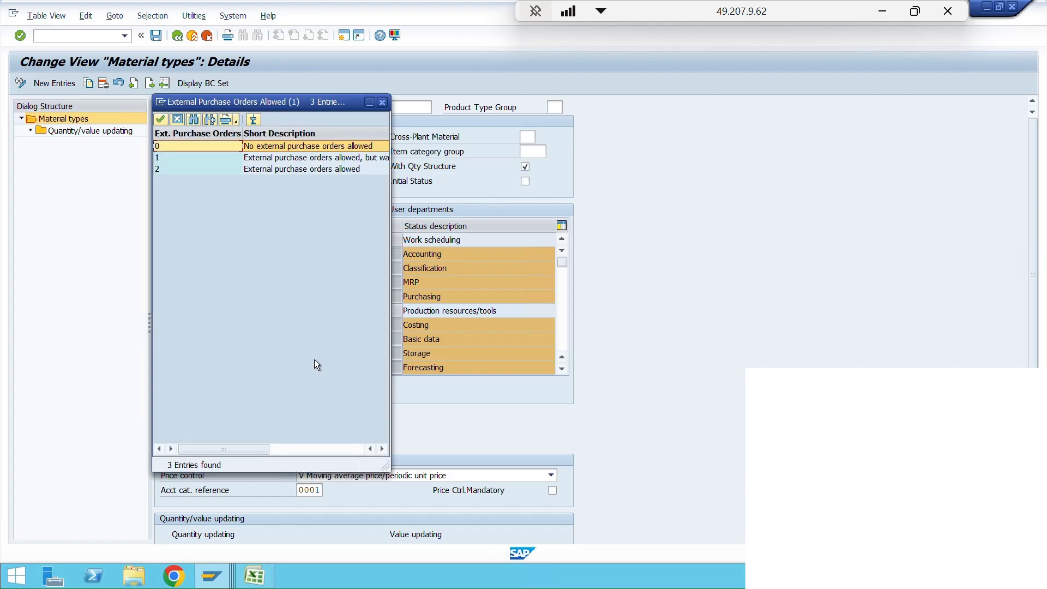
pyautogui.click(284, 170)
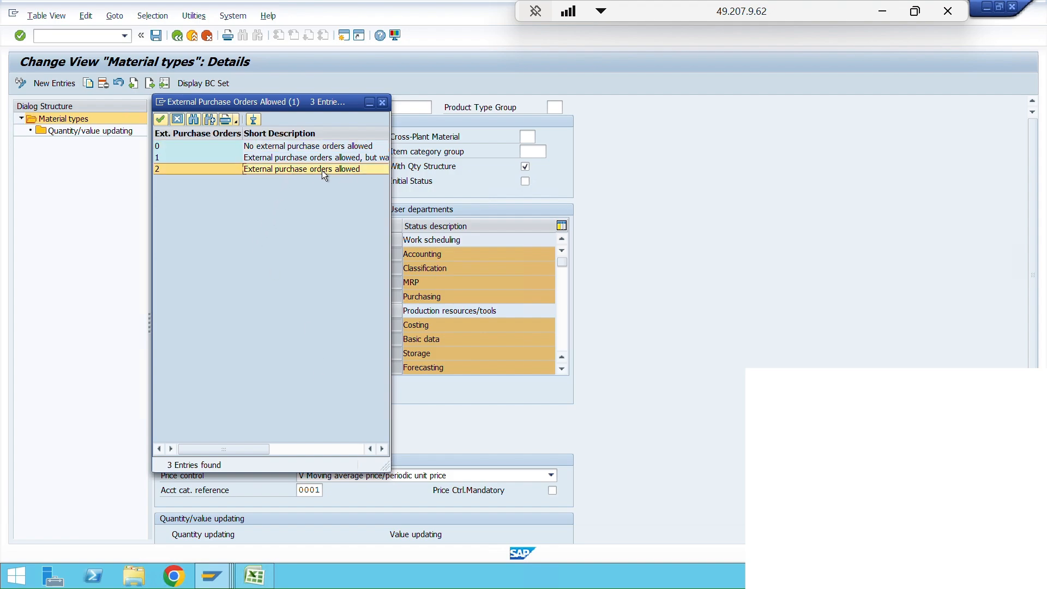
pyautogui.moveTo(358, 108); pyautogui.dragTo(657, 151)
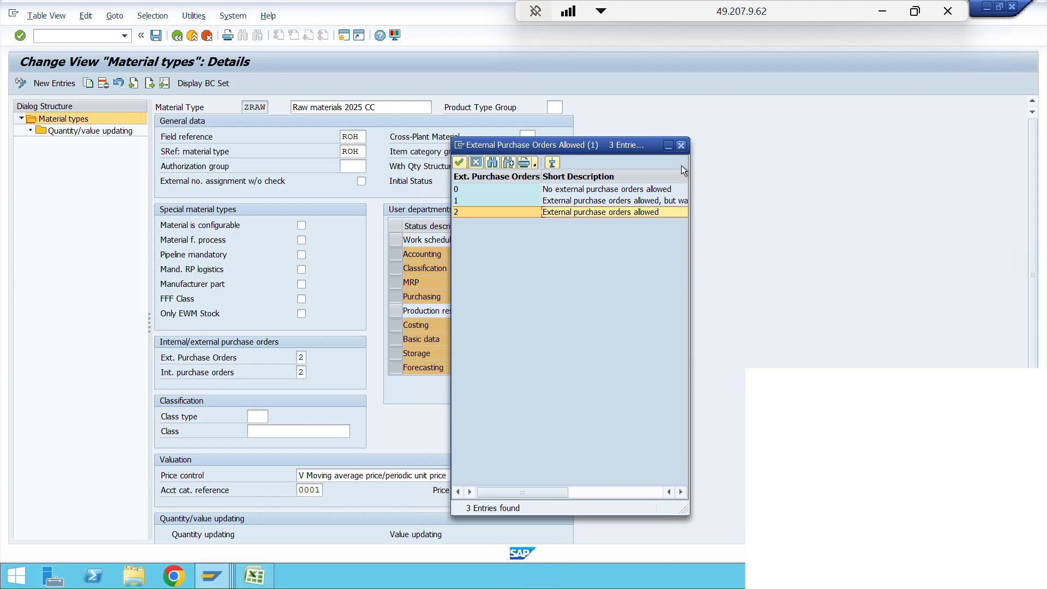
pyautogui.click(681, 145)
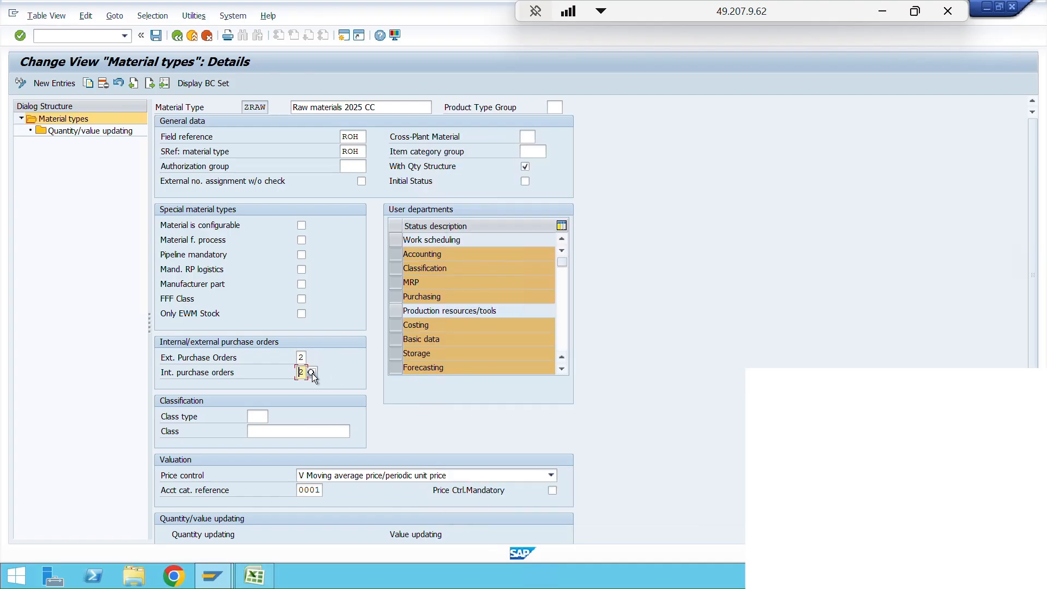
# Step: Check the allowed values for Int. purchase orders on ZRAW, highlighting entry 2, and close the list unchanged
pyautogui.press('F4')
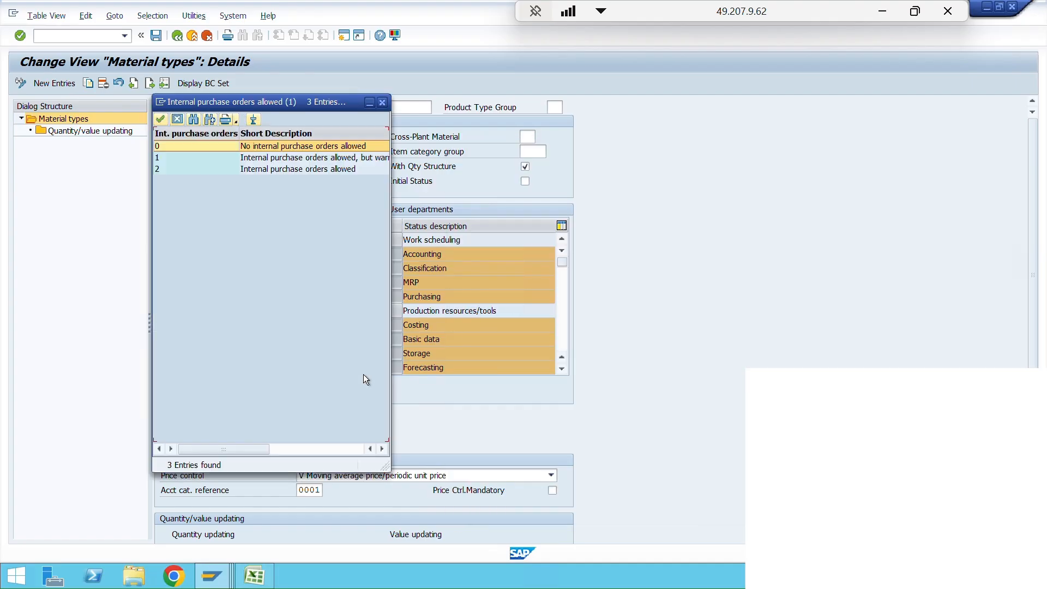
pyautogui.click(302, 172)
pyautogui.click(382, 102)
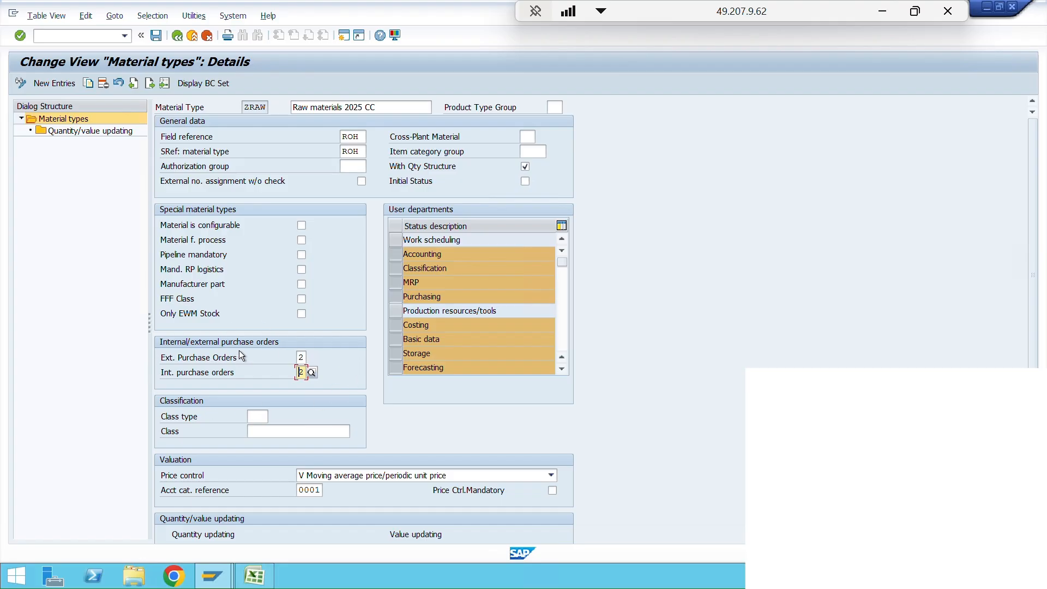
# Step: Run transaction mm03 and open the view selection for material 41
pyautogui.click(70, 42)
pyautogui.write('/nmm03')
pyautogui.press('Return')
pyautogui.press('BackSpace')
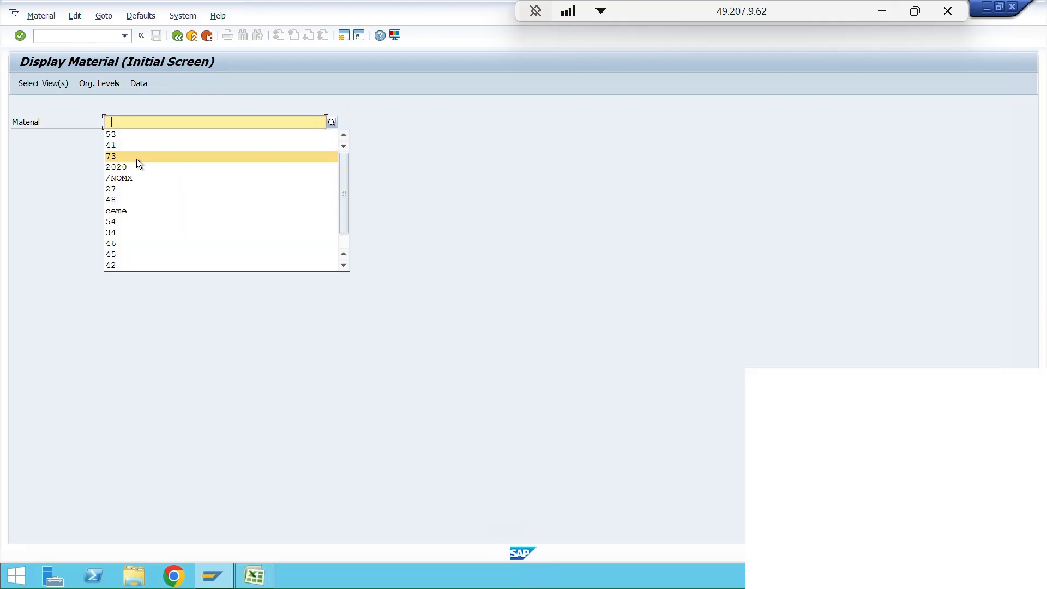
pyautogui.click(133, 144)
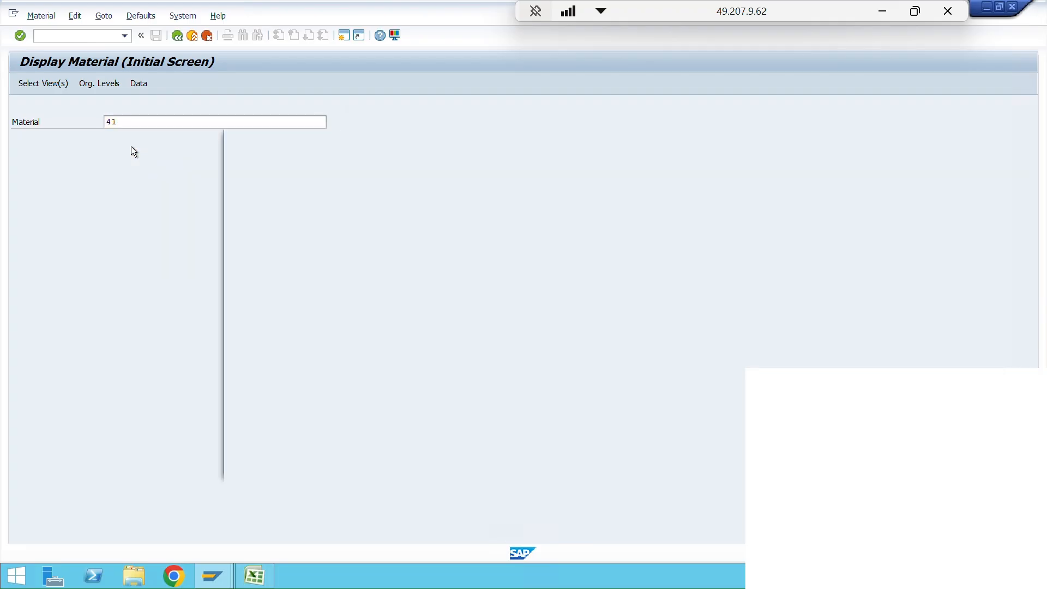
pyautogui.press('Return')
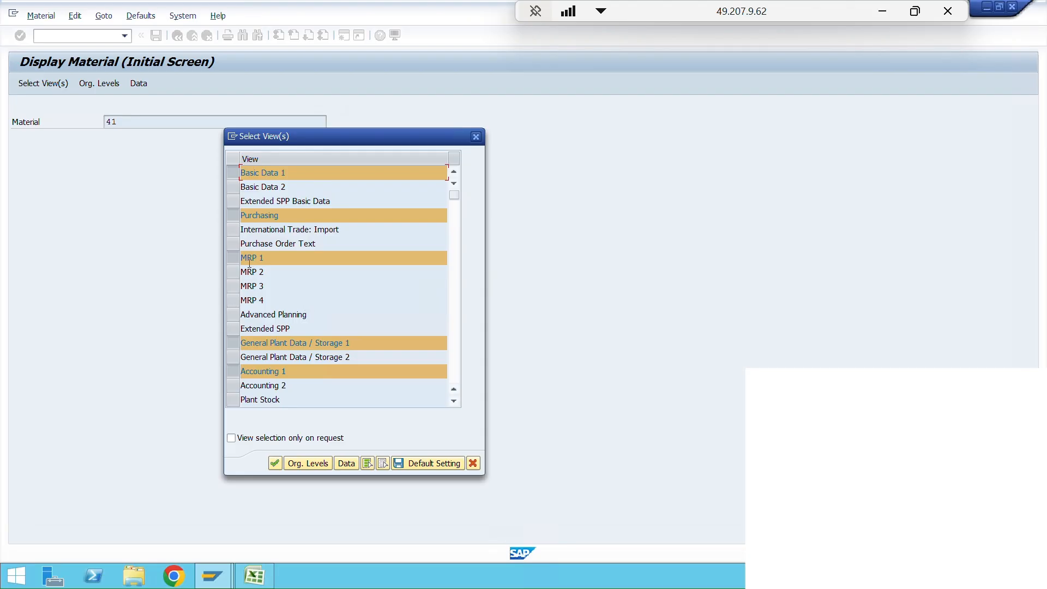
# Step: Deselect Basic Data 1, Purchasing, General Plant Data / Storage 1 and Accounting 1, add MRP 2 to MRP 1, and confirm the views
pyautogui.click(233, 345)
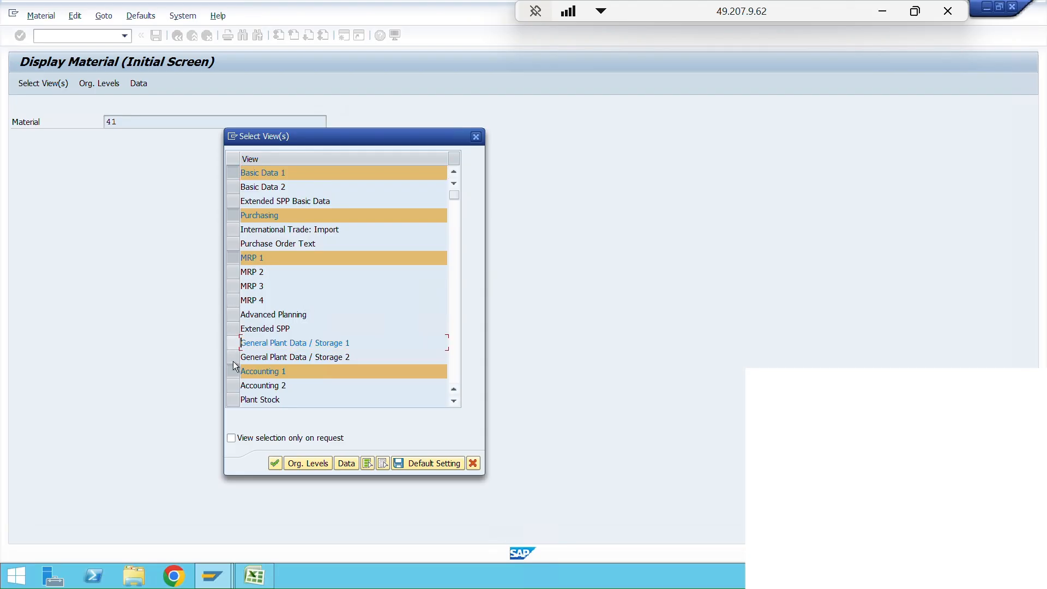
pyautogui.click(234, 371)
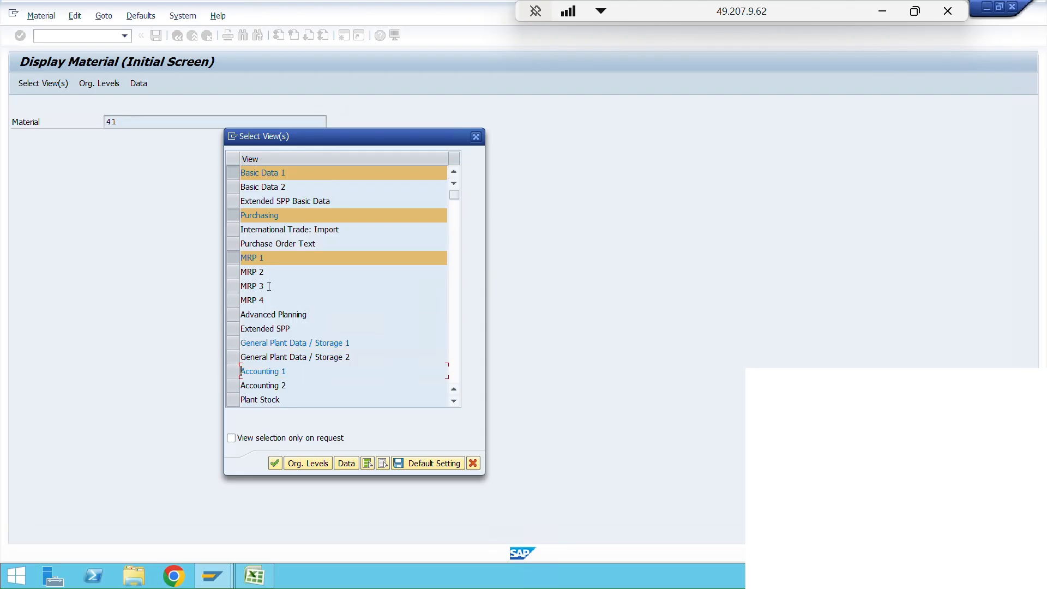
pyautogui.click(234, 215)
pyautogui.click(234, 172)
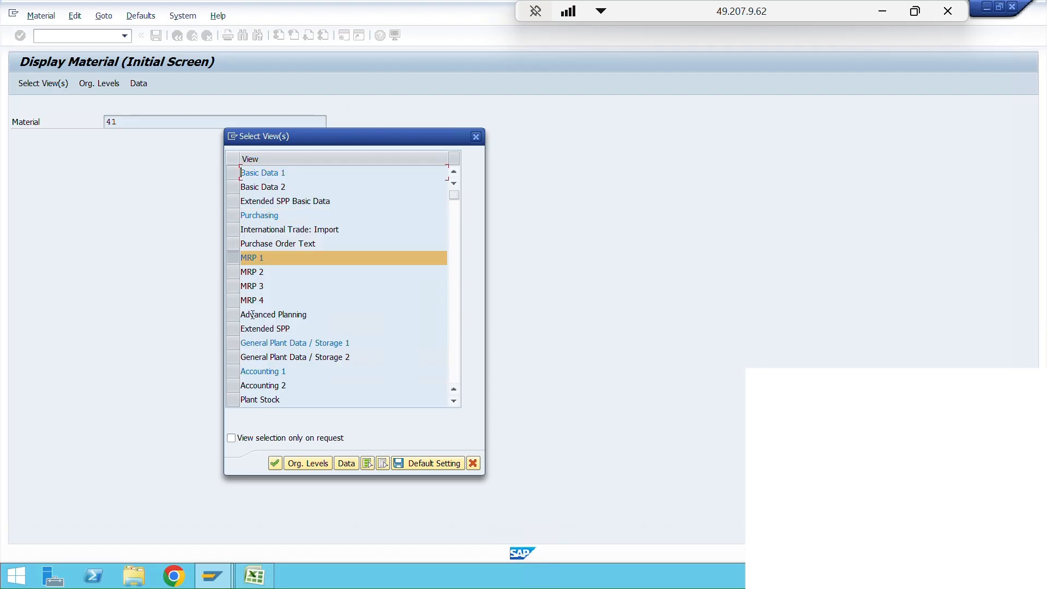
pyautogui.click(234, 271)
pyautogui.click(274, 462)
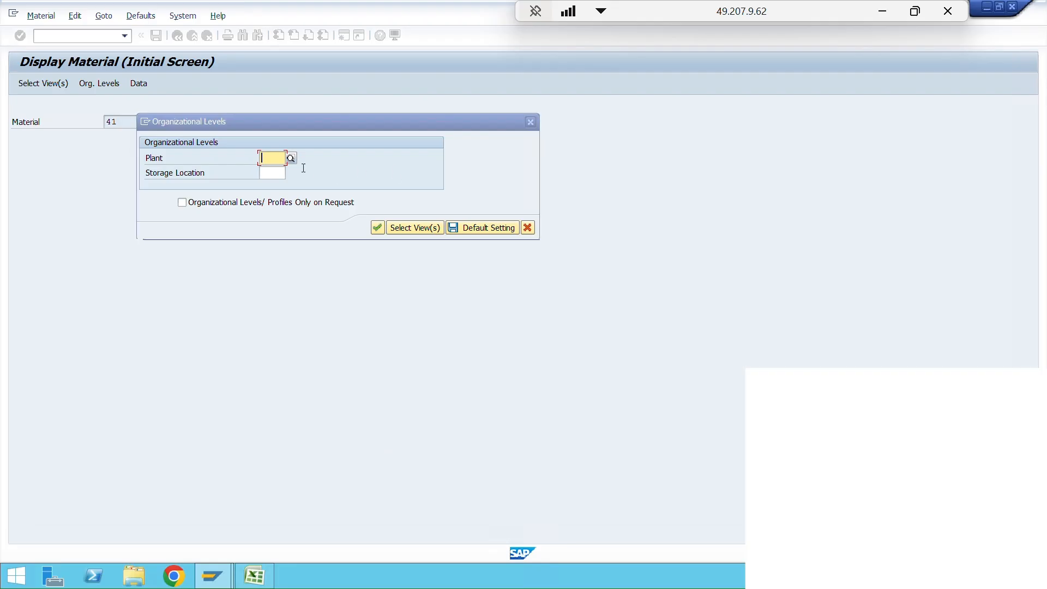
# Step: Try to display material 41 for plant P001 and storage location SL01
pyautogui.write('p001')
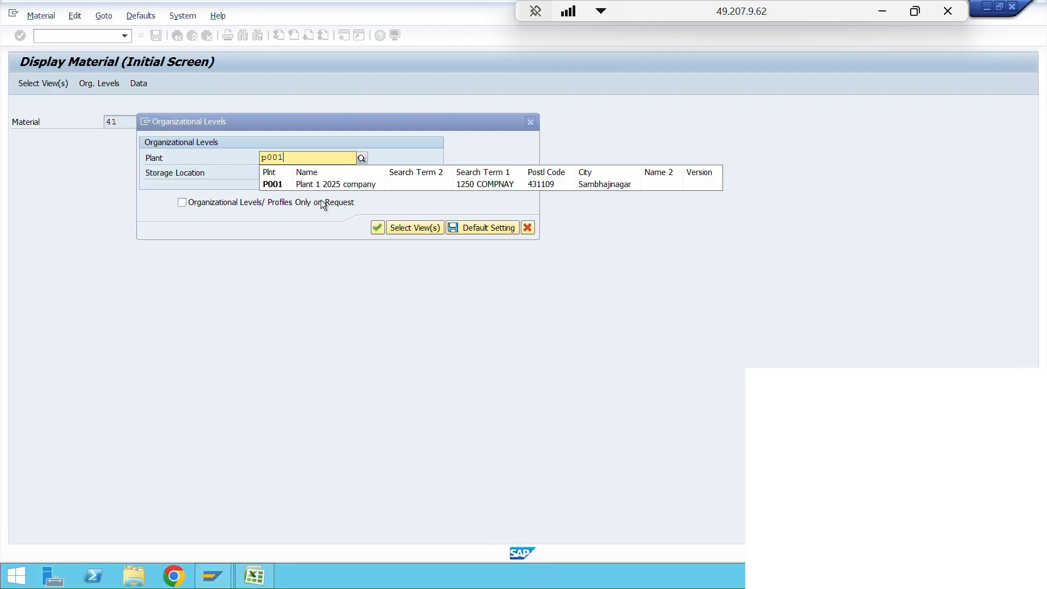
pyautogui.click(315, 184)
pyautogui.click(270, 173)
pyautogui.write('sl01')
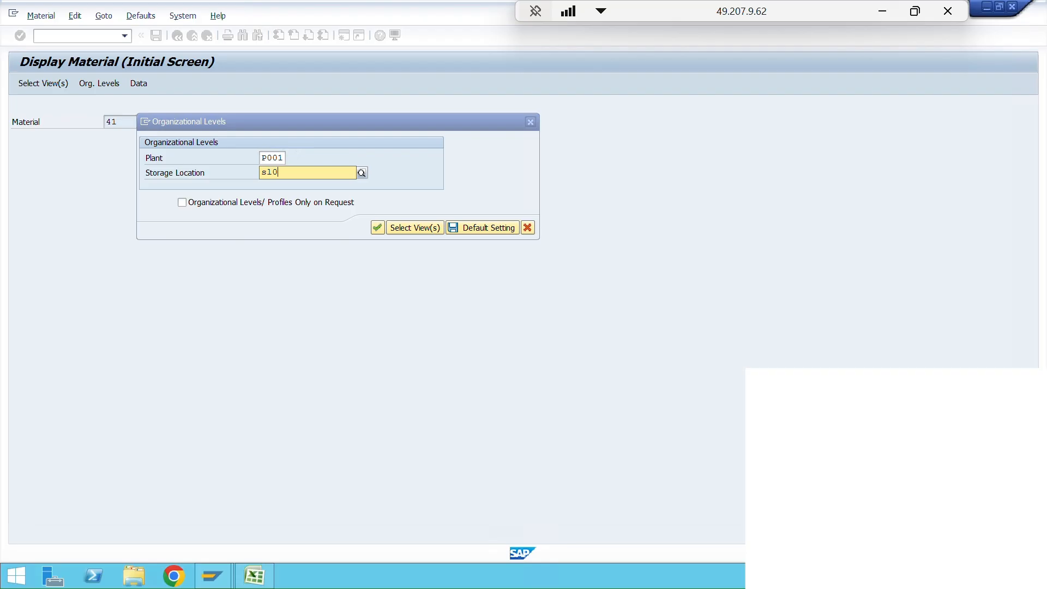
pyautogui.press('Return')
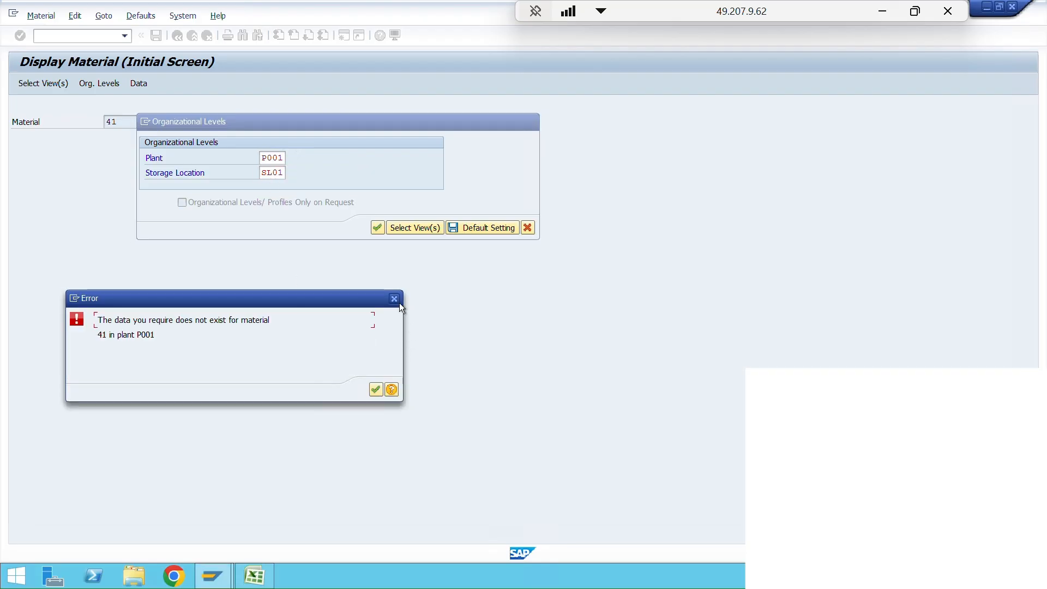
pyautogui.click(399, 300)
# Step: Clear the storage location and plant, look up the possible entries for material 41, and cancel the organizational levels
pyautogui.moveTo(283, 173); pyautogui.dragTo(255, 172)
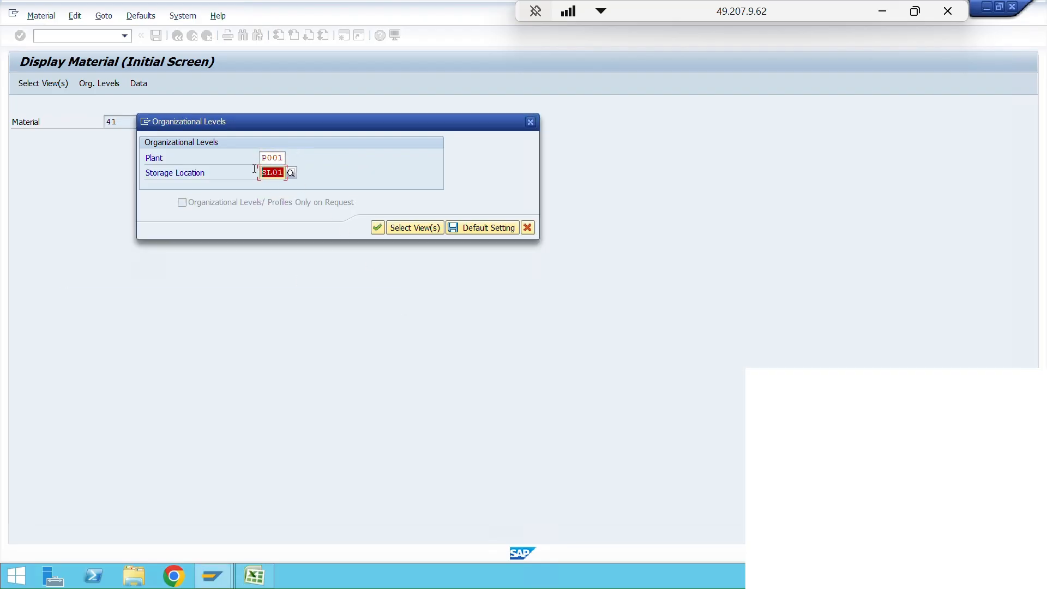
pyautogui.press('BackSpace')
pyautogui.click(291, 172)
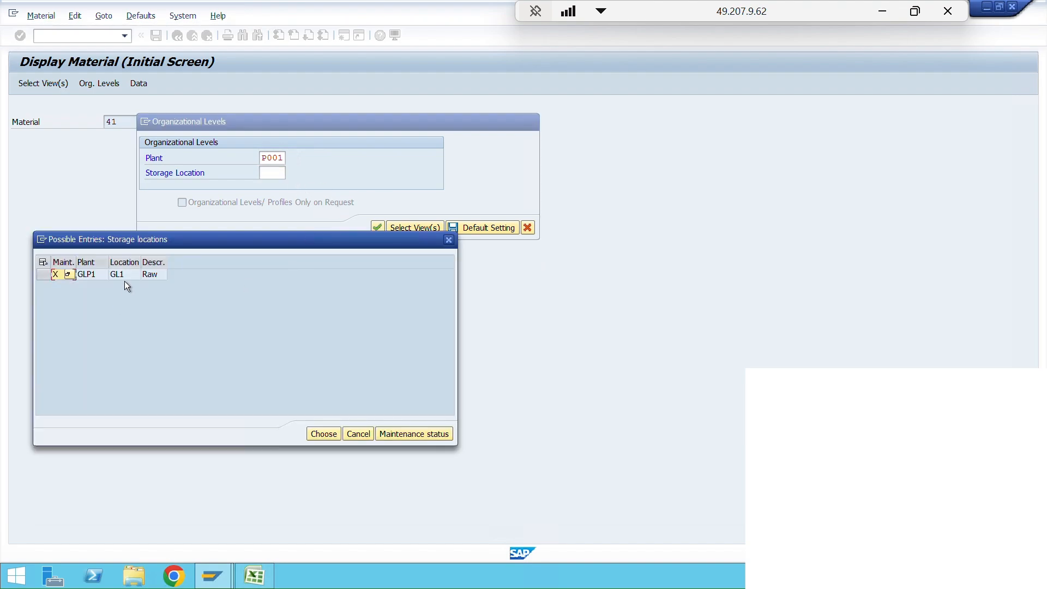
pyautogui.click(448, 240)
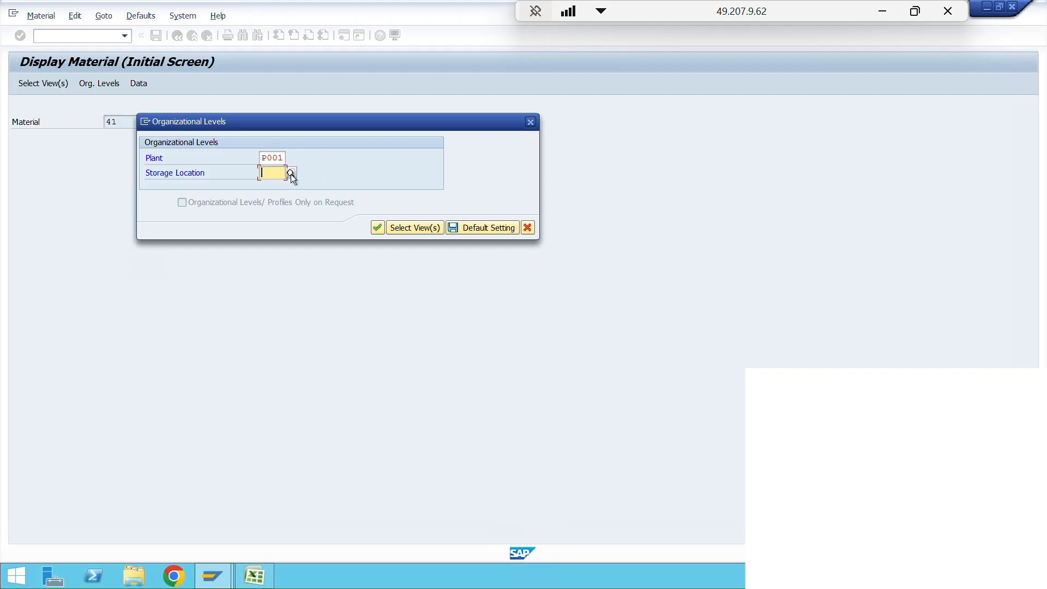
pyautogui.press('Return')
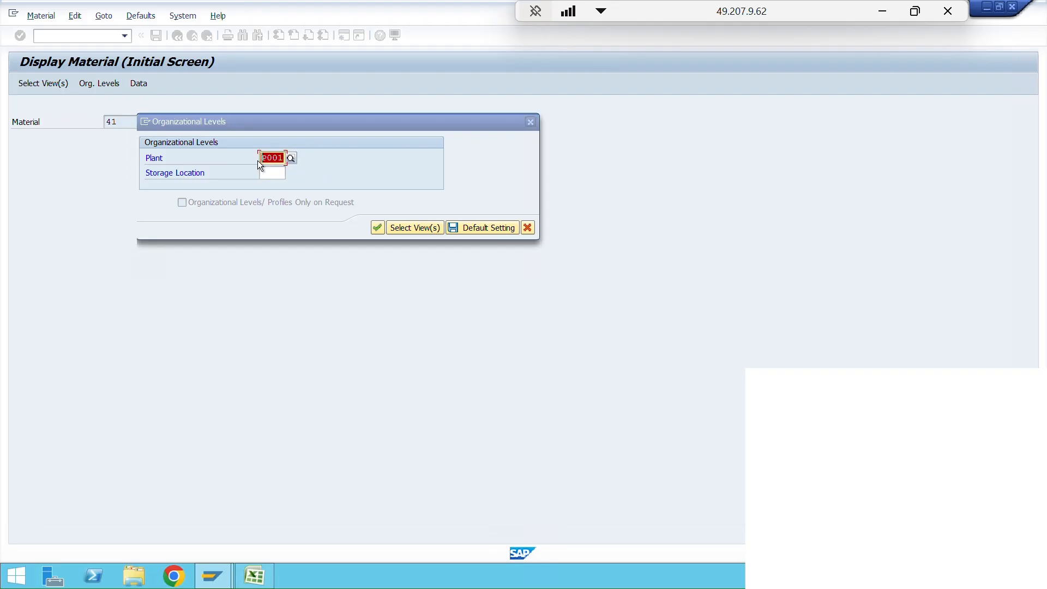
pyautogui.press('BackSpace')
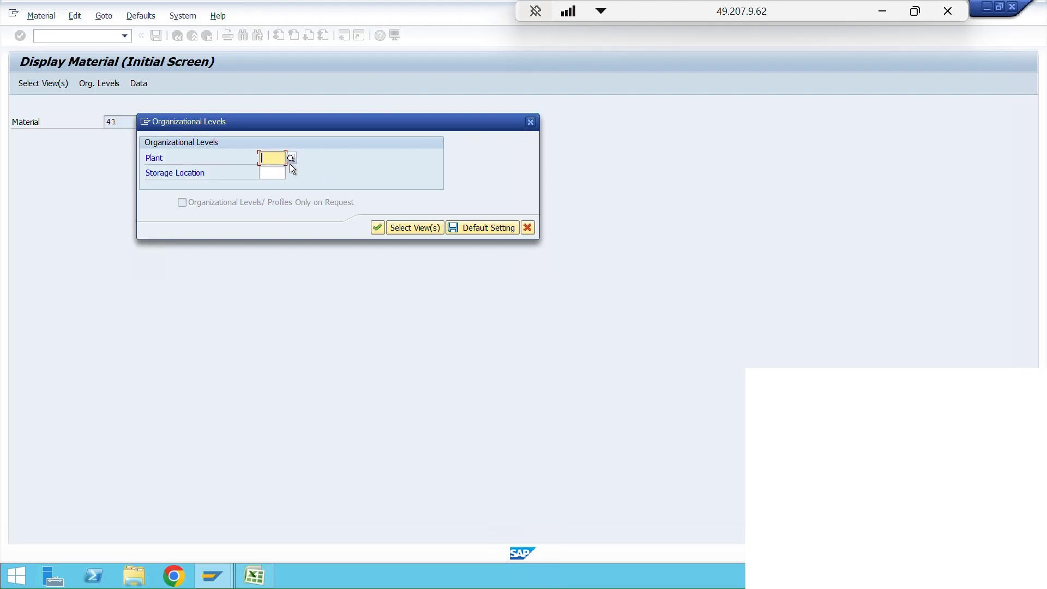
pyautogui.click(290, 162)
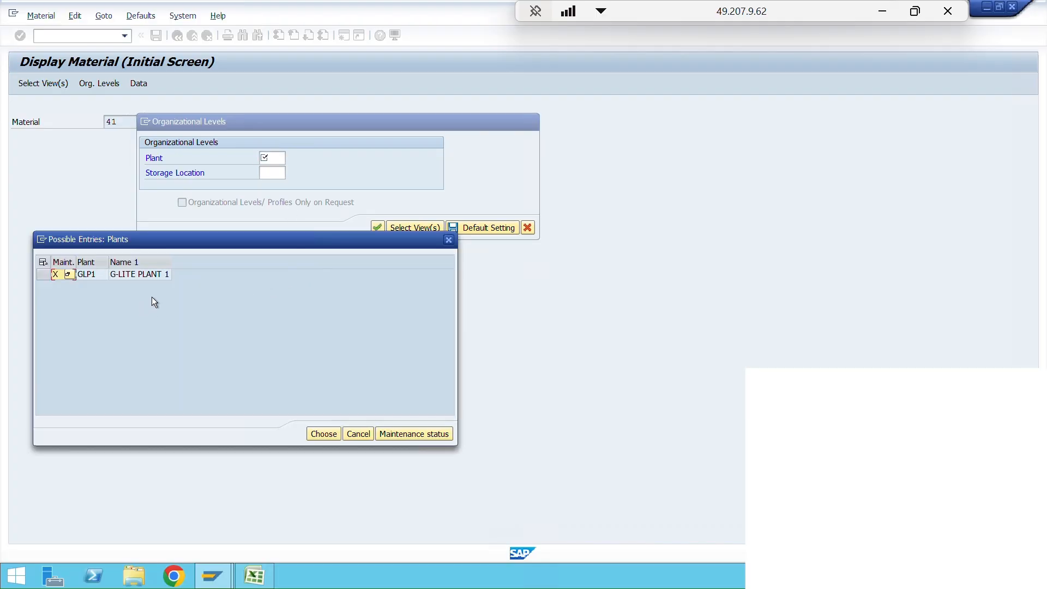
pyautogui.click(451, 240)
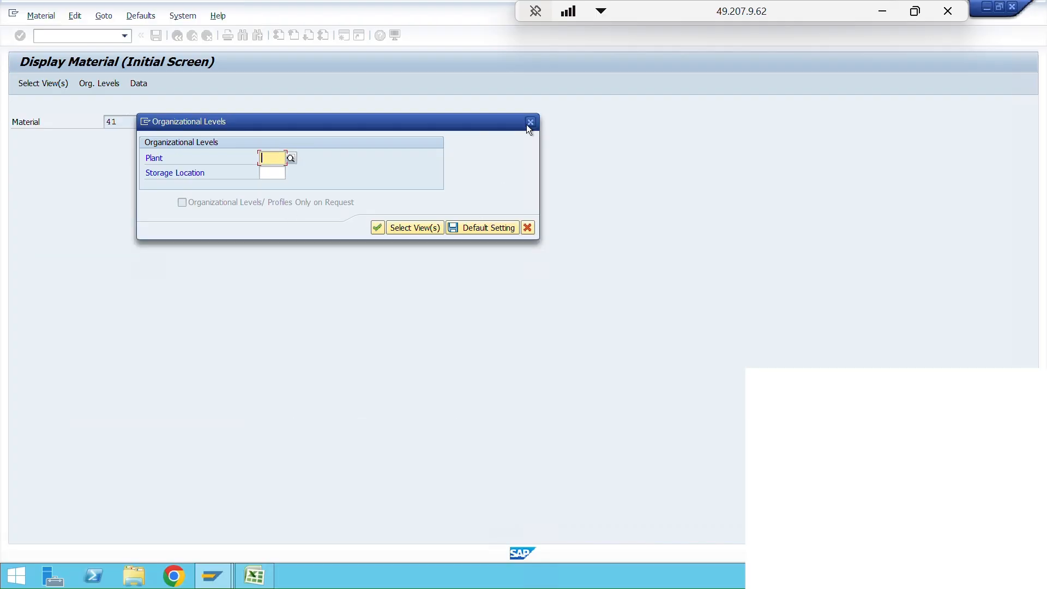
pyautogui.press('Return')
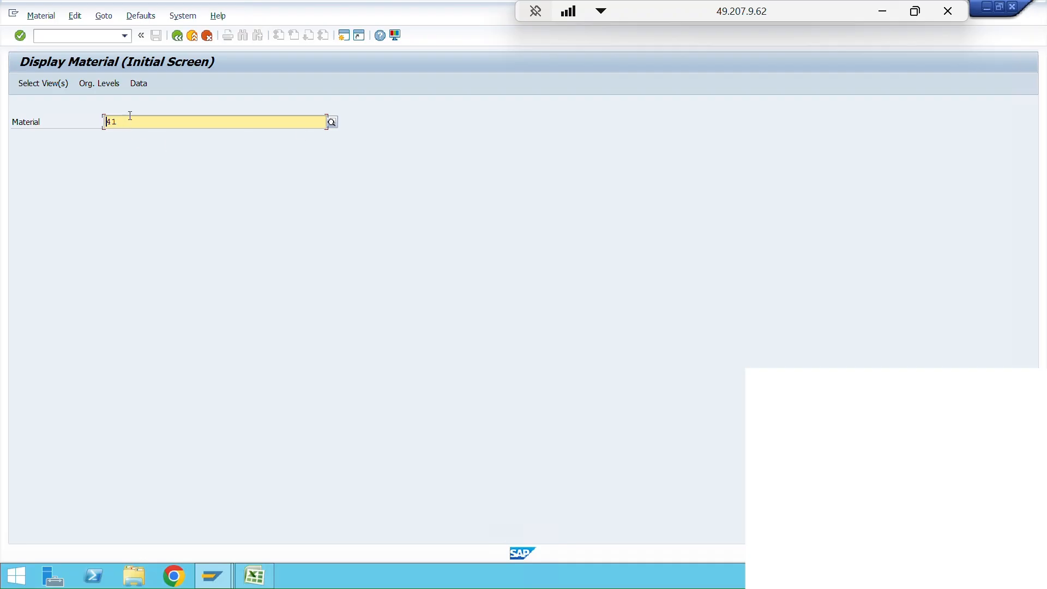
# Step: Replace the material with 26 and accept the preselected views
pyautogui.moveTo(124, 122); pyautogui.dragTo(102, 133)
pyautogui.press('BackSpace')
pyautogui.write('26')
pyautogui.press('Return')
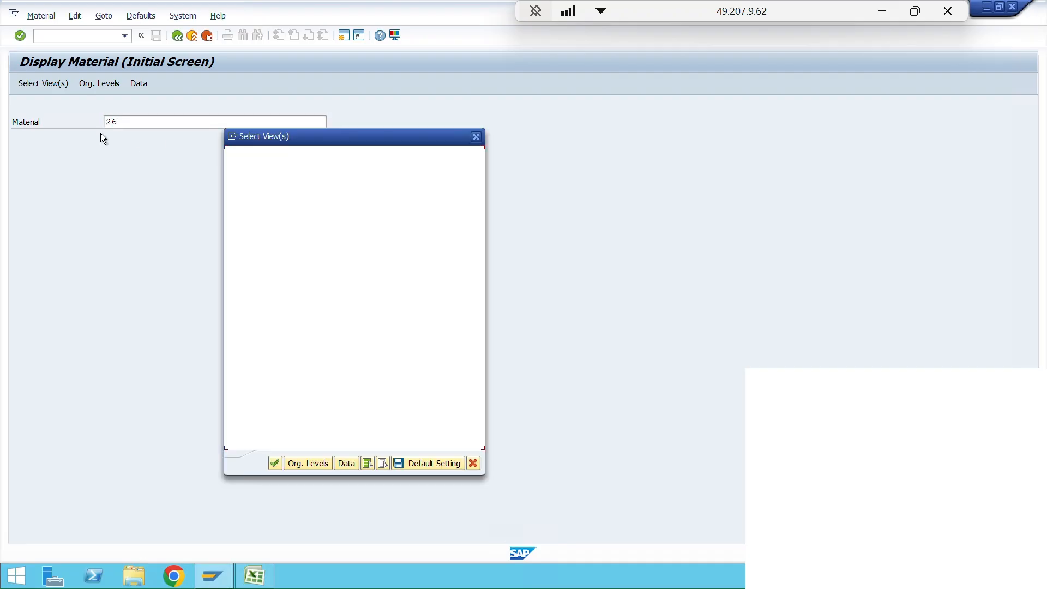
pyautogui.click(276, 462)
# Step: Set plant P001 and storage location SL01 for material 26 and display its master data
pyautogui.write('p001')
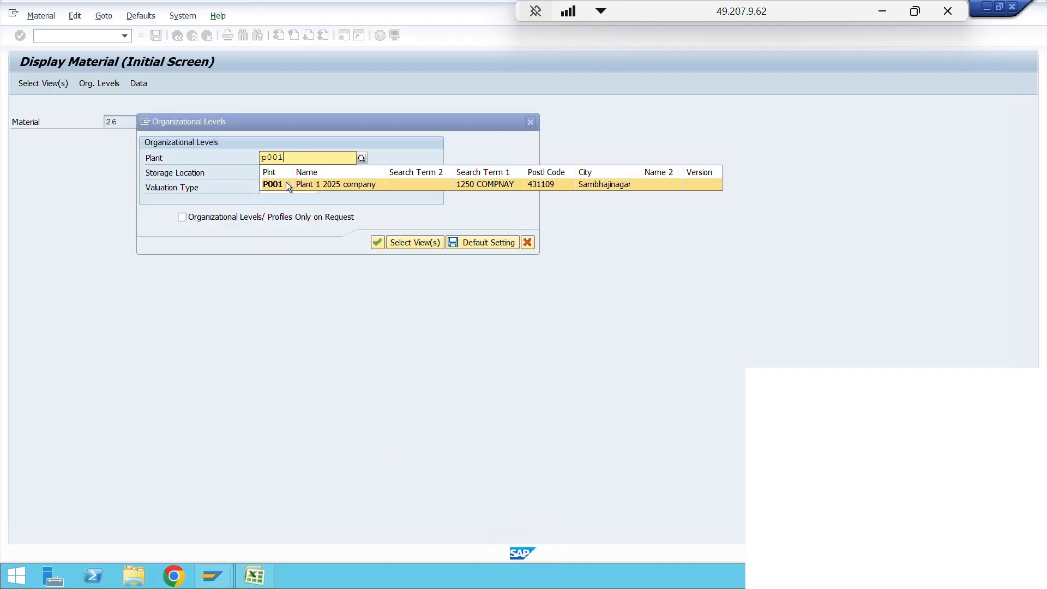
pyautogui.click(286, 182)
pyautogui.click(292, 174)
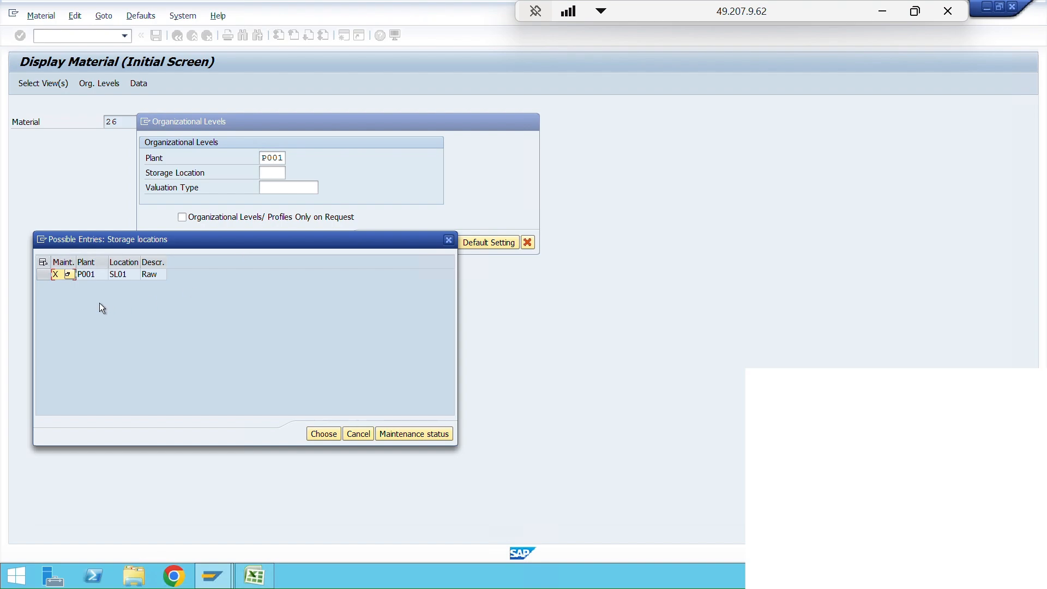
pyautogui.doubleClick(93, 273)
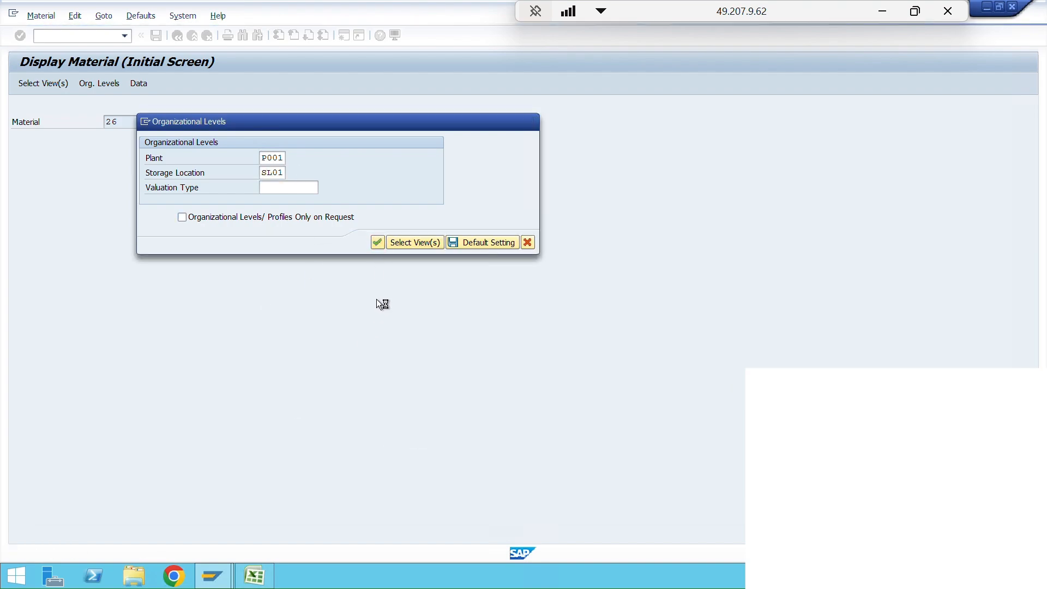
pyautogui.press('Return')
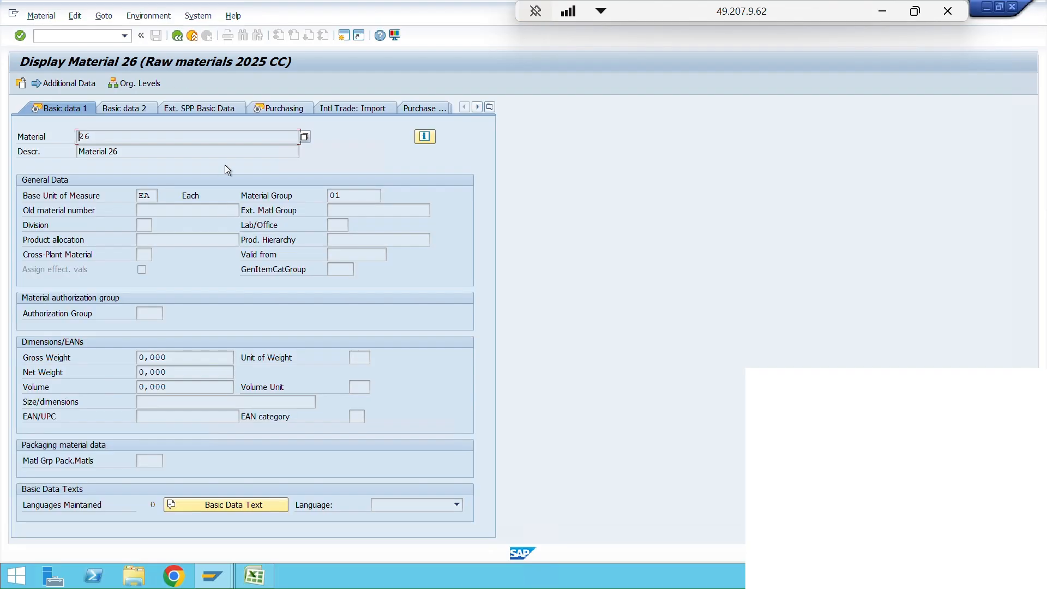
# Step: Open material 26's MRP 2 view and examine the possible Procurement Type entries, highlighting F External Procurement
pyautogui.click(490, 107)
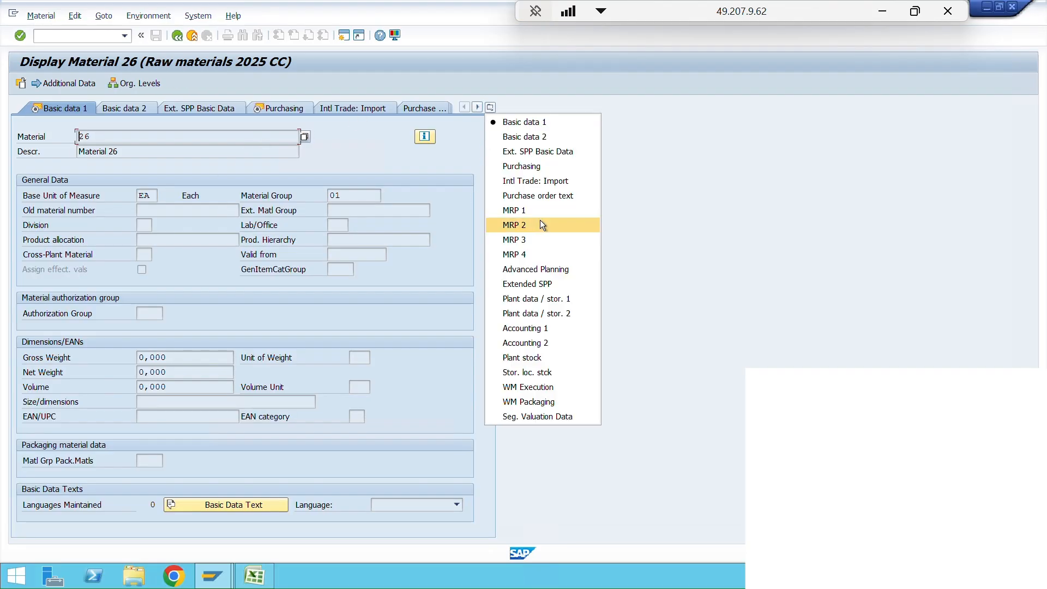
pyautogui.click(517, 239)
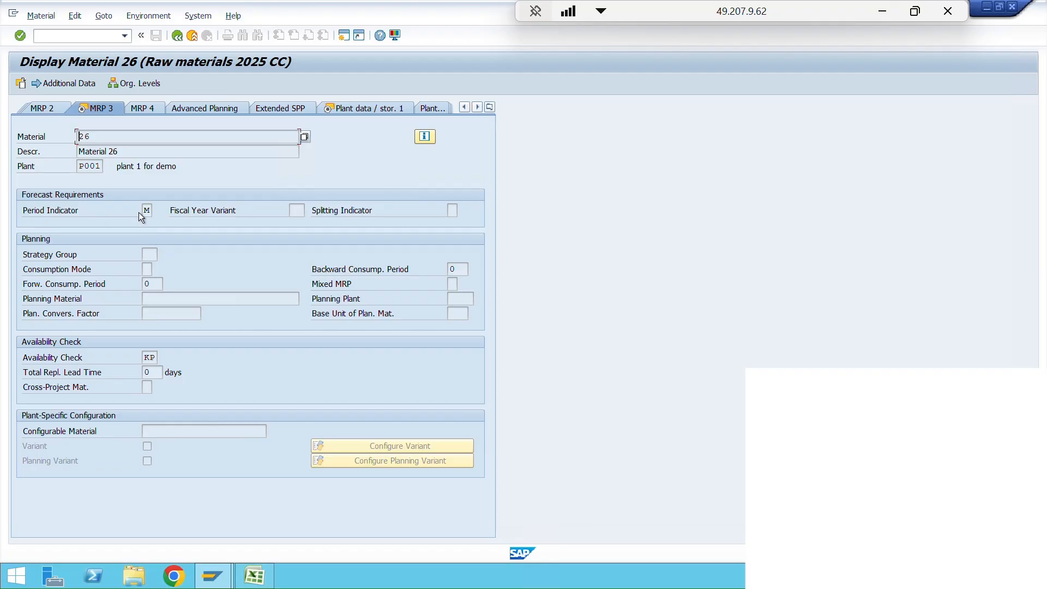
pyautogui.click(48, 107)
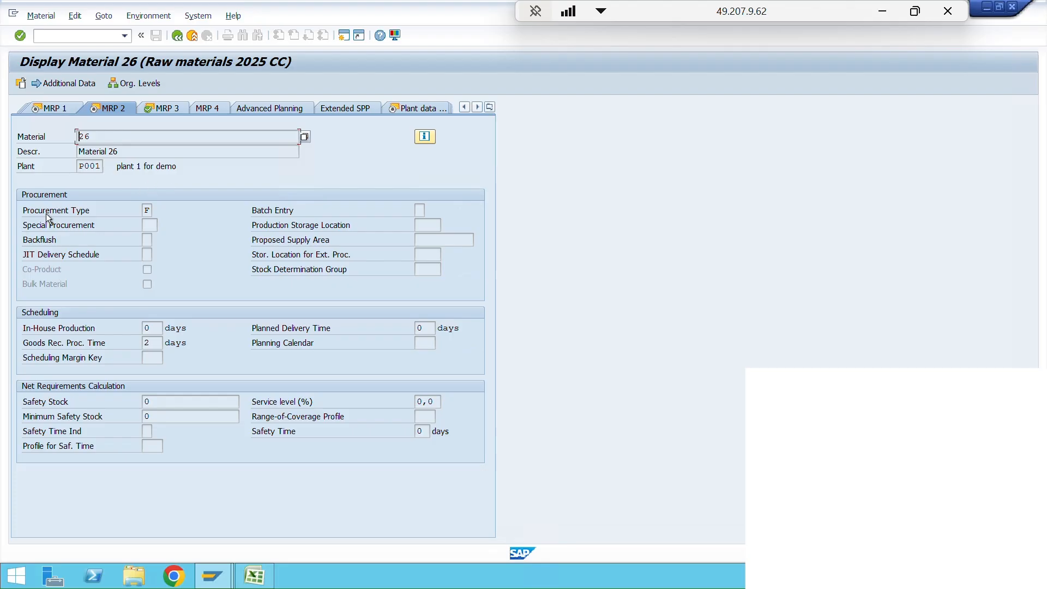
pyautogui.click(106, 214)
pyautogui.click(151, 211)
pyautogui.click(156, 209)
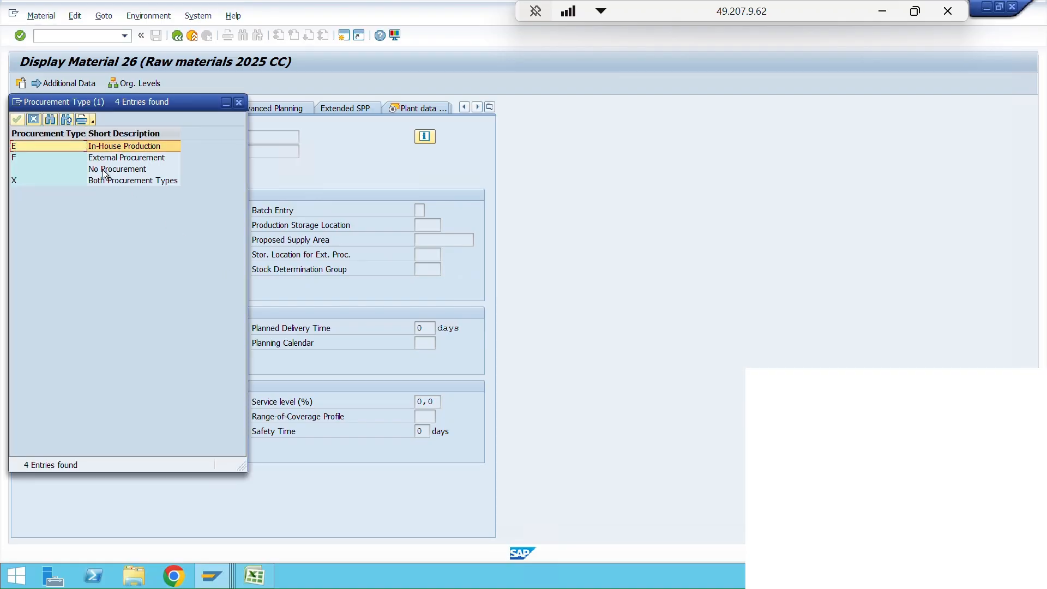
pyautogui.click(136, 160)
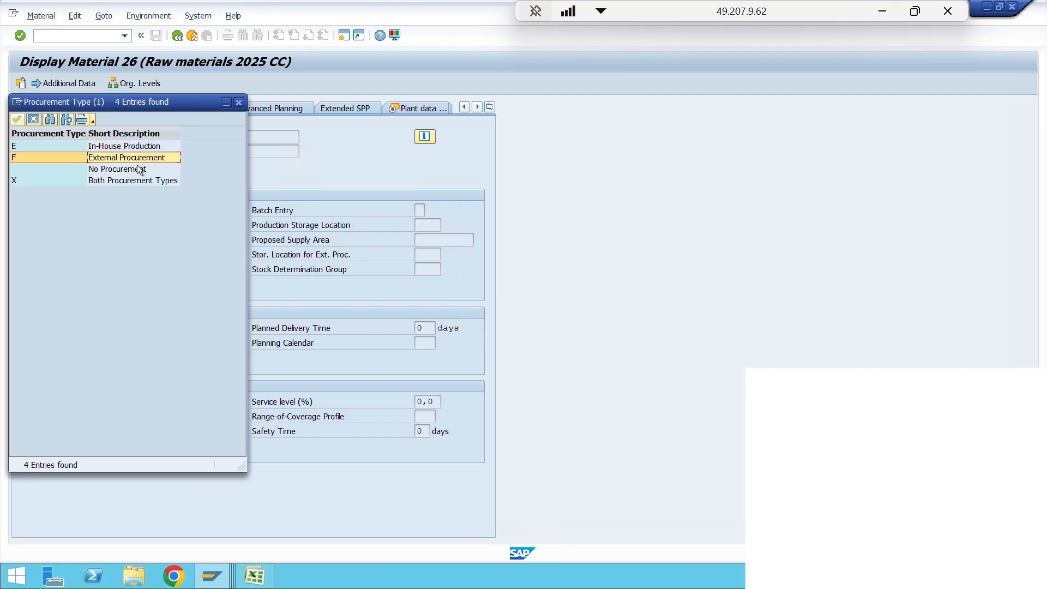
# Step: Compare the Procurement Type entries X, E and F, moving the list aside to reveal material 26's MRP 2 data
pyautogui.click(115, 181)
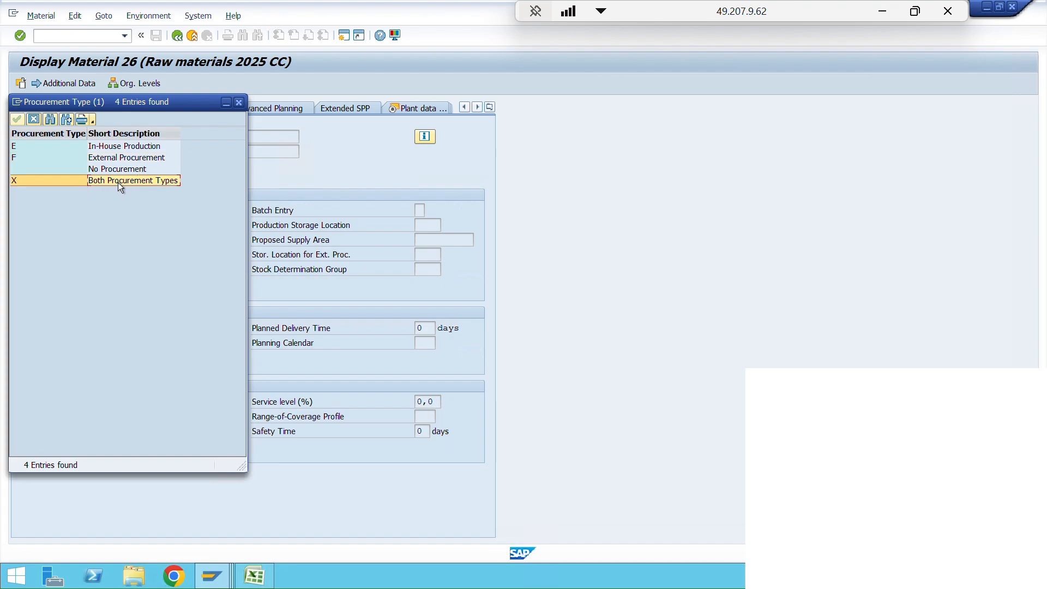
pyautogui.moveTo(157, 102); pyautogui.dragTo(366, 150)
pyautogui.click(328, 197)
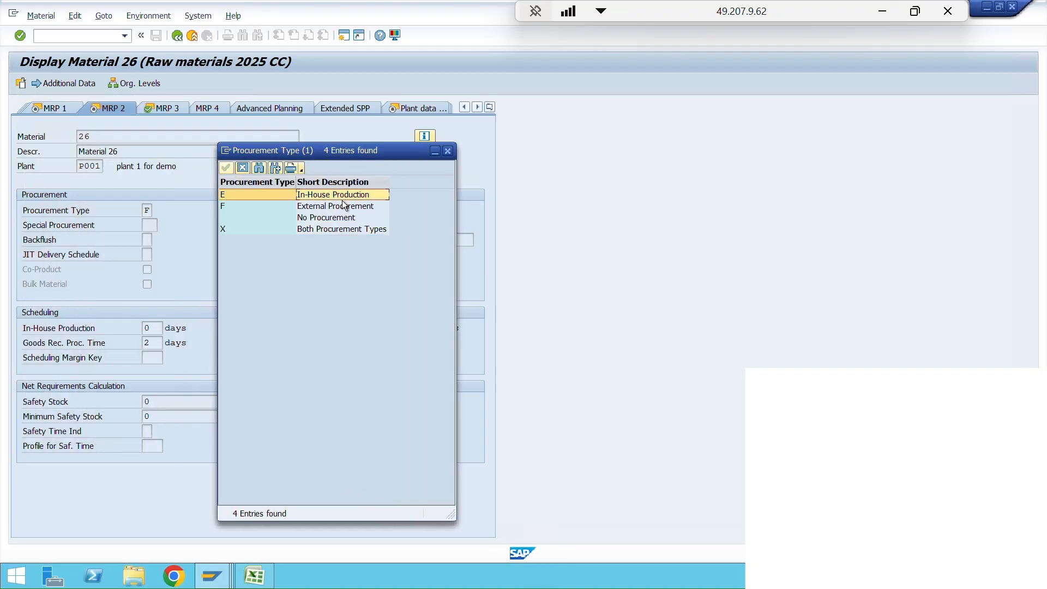
pyautogui.click(318, 210)
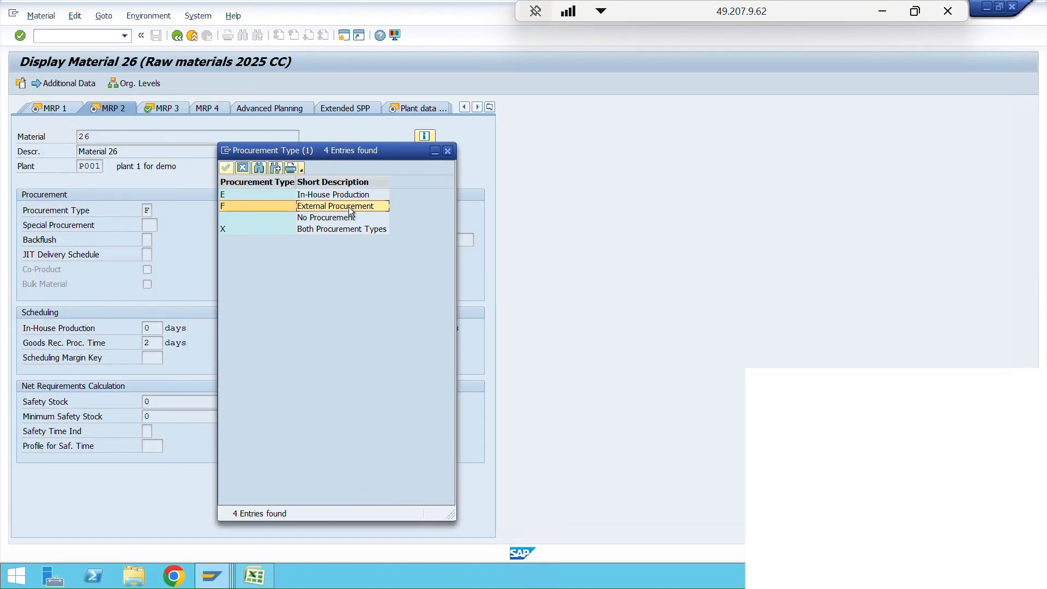
pyautogui.click(231, 194)
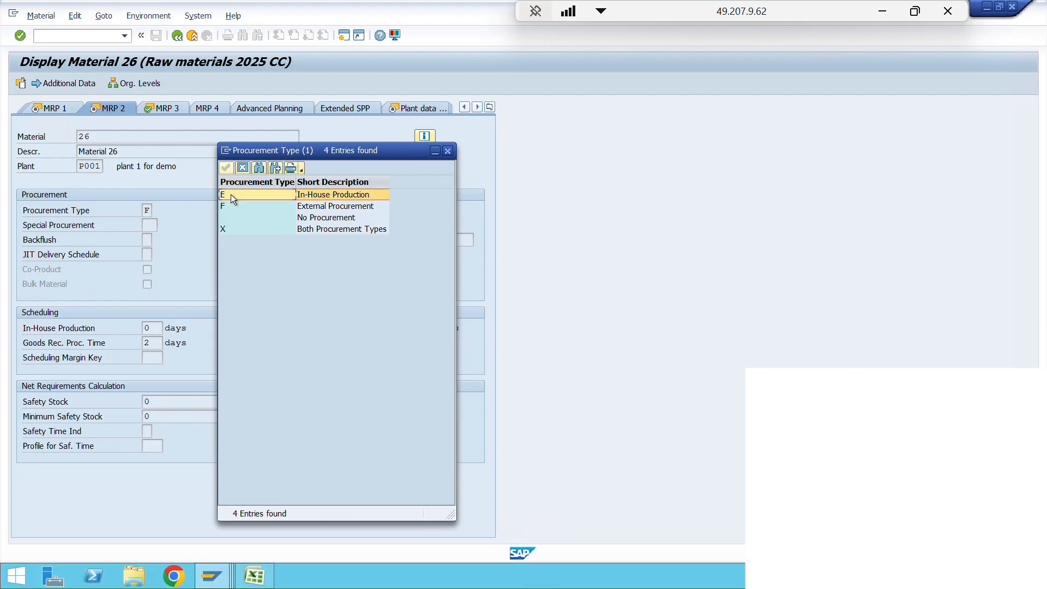
pyautogui.click(286, 205)
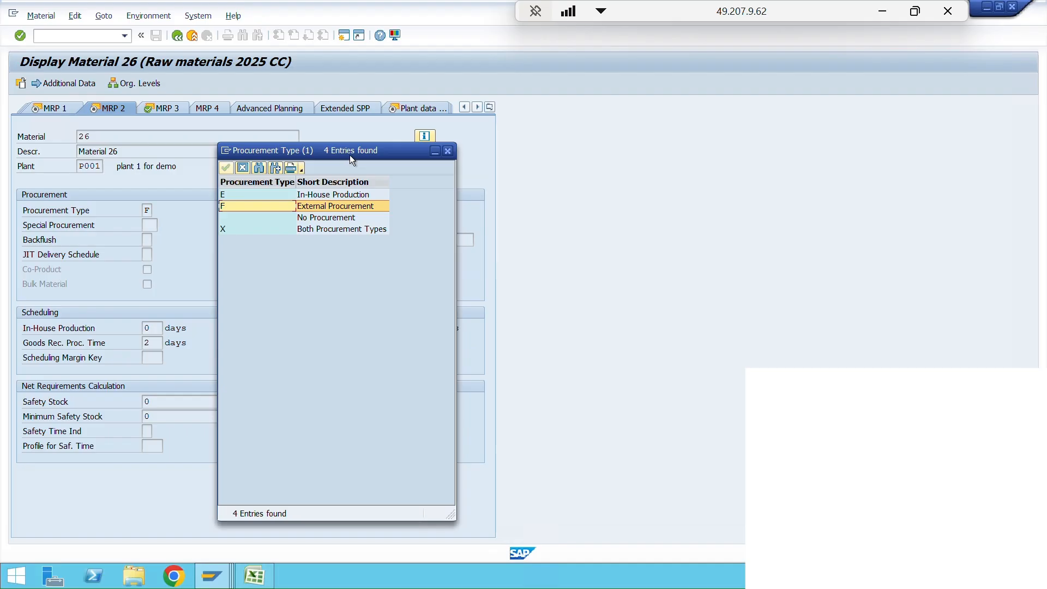
pyautogui.moveTo(350, 156); pyautogui.dragTo(434, 177)
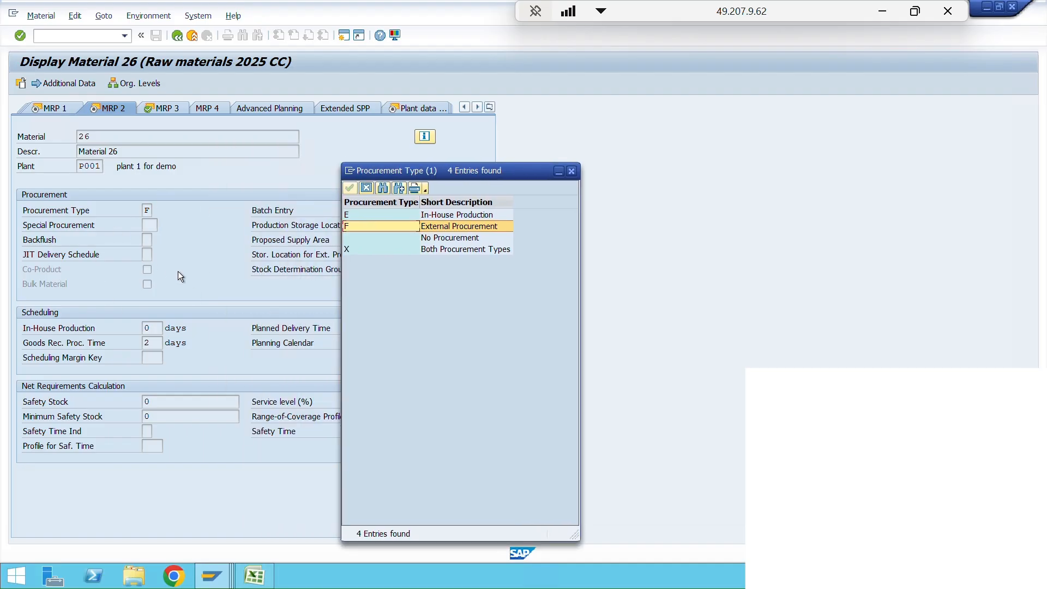
# Step: Highlight the material number 26, and switch to the course PDF TSCM50_1_EN_Col15.pdf showing the MRP overview diagram
pyautogui.doubleClick(108, 136)
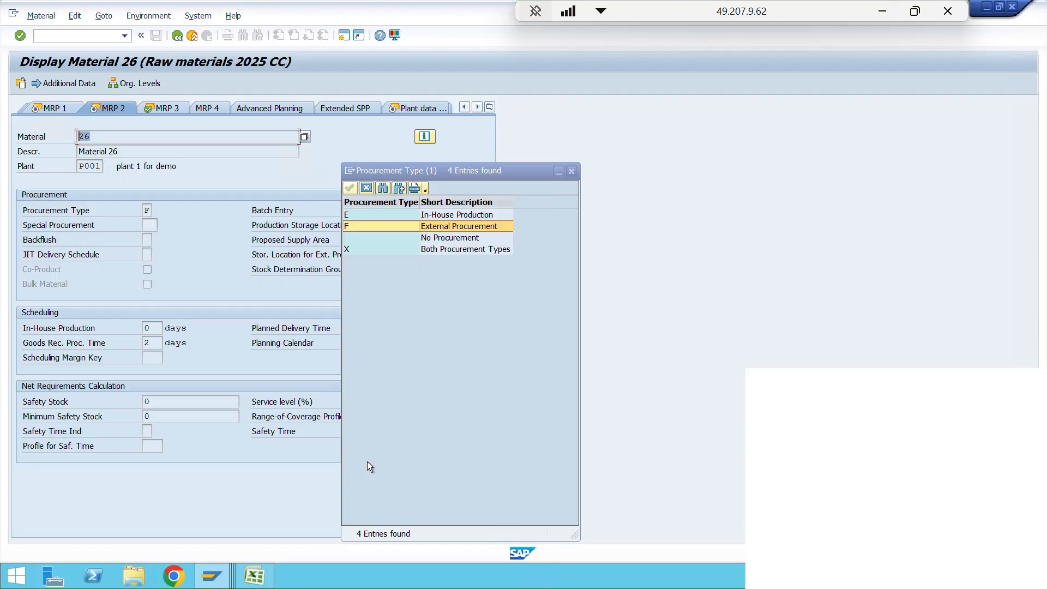
pyautogui.press('super+Tab')
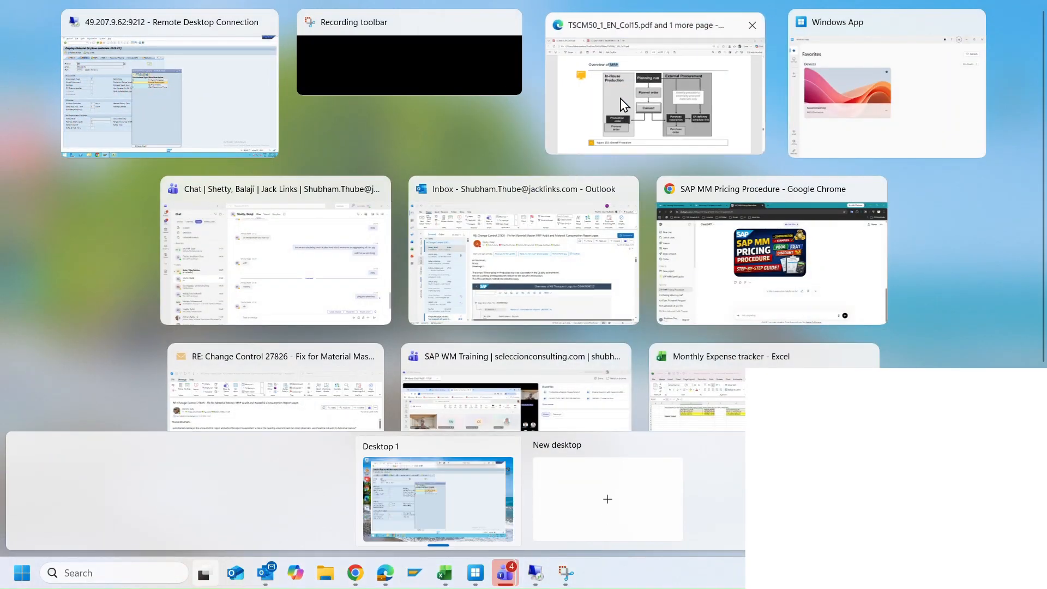
pyautogui.click(623, 104)
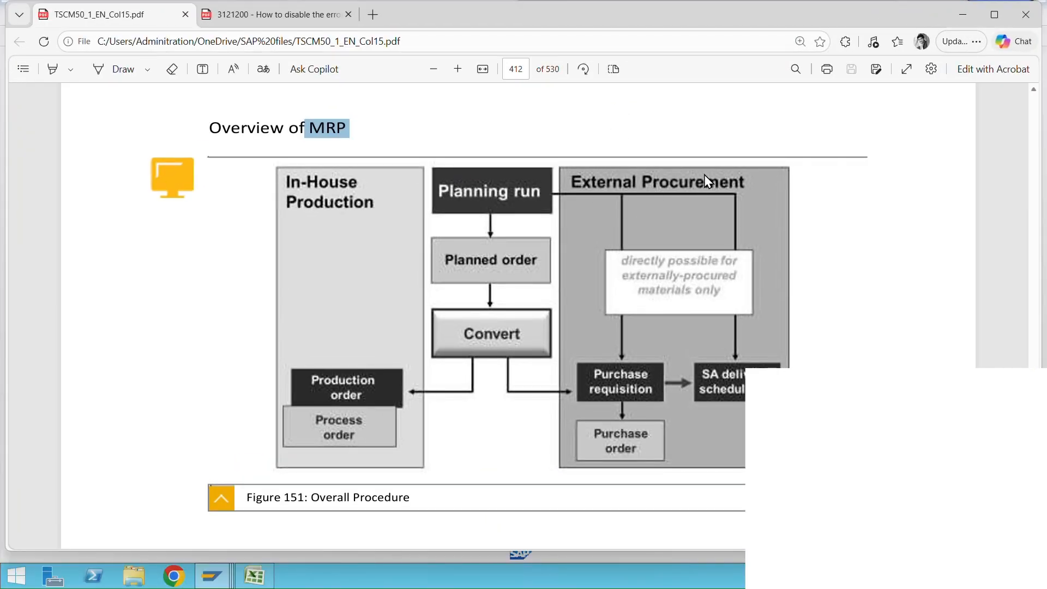